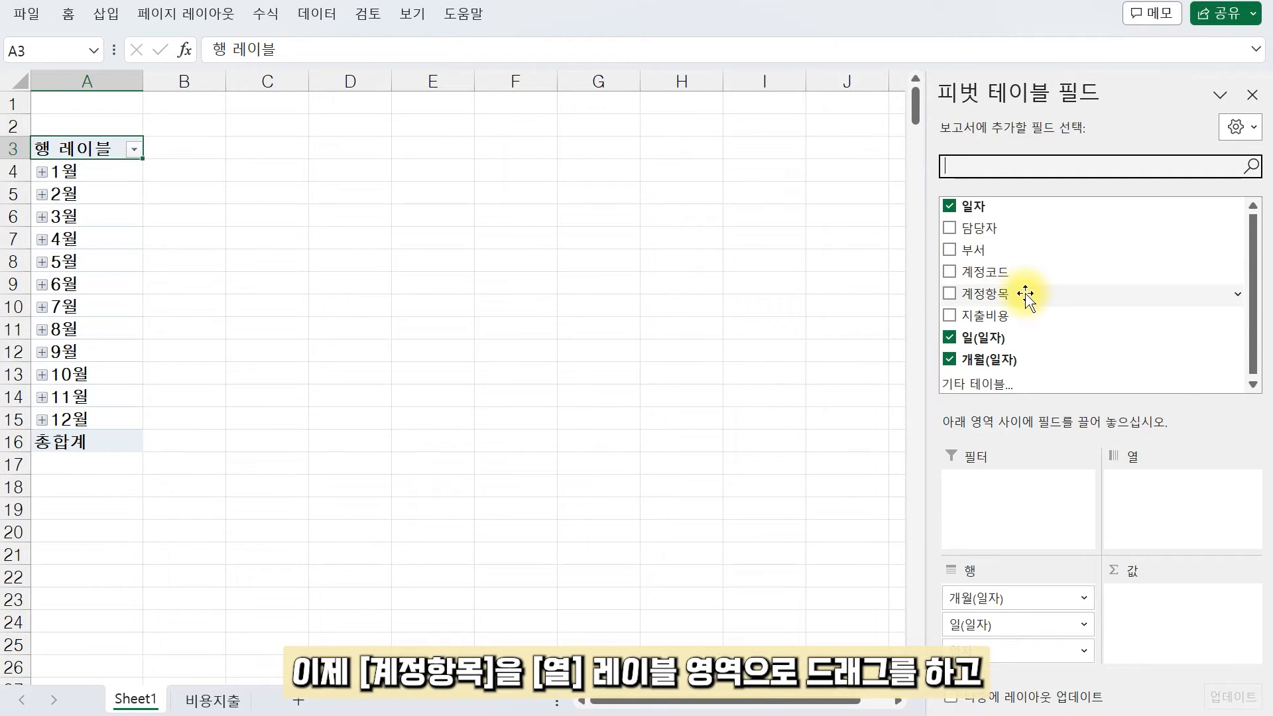
Add 계정항목 to the pivot table's column area and 지출비용 to its values area
{"action": "left_click_drag", "start_coordinate": [1025, 294], "coordinate": [1158, 525]}
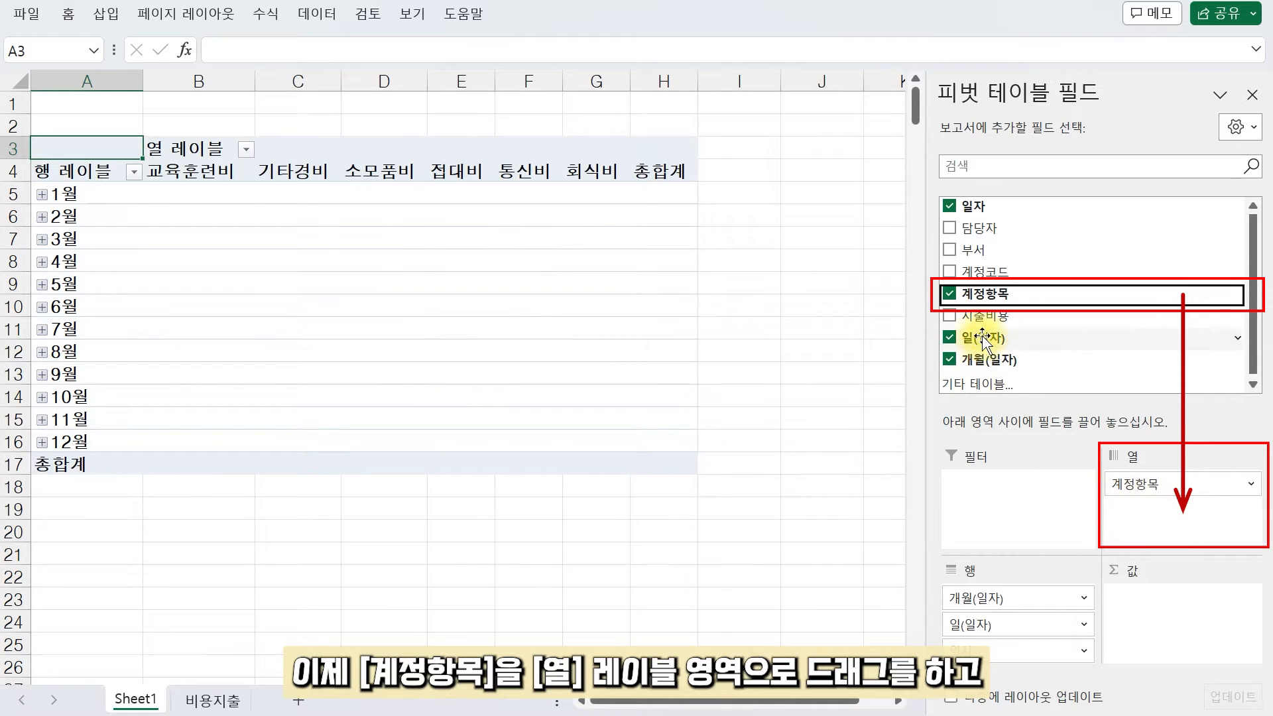
{"action": "left_click_drag", "start_coordinate": [1003, 322], "coordinate": [1157, 618]}
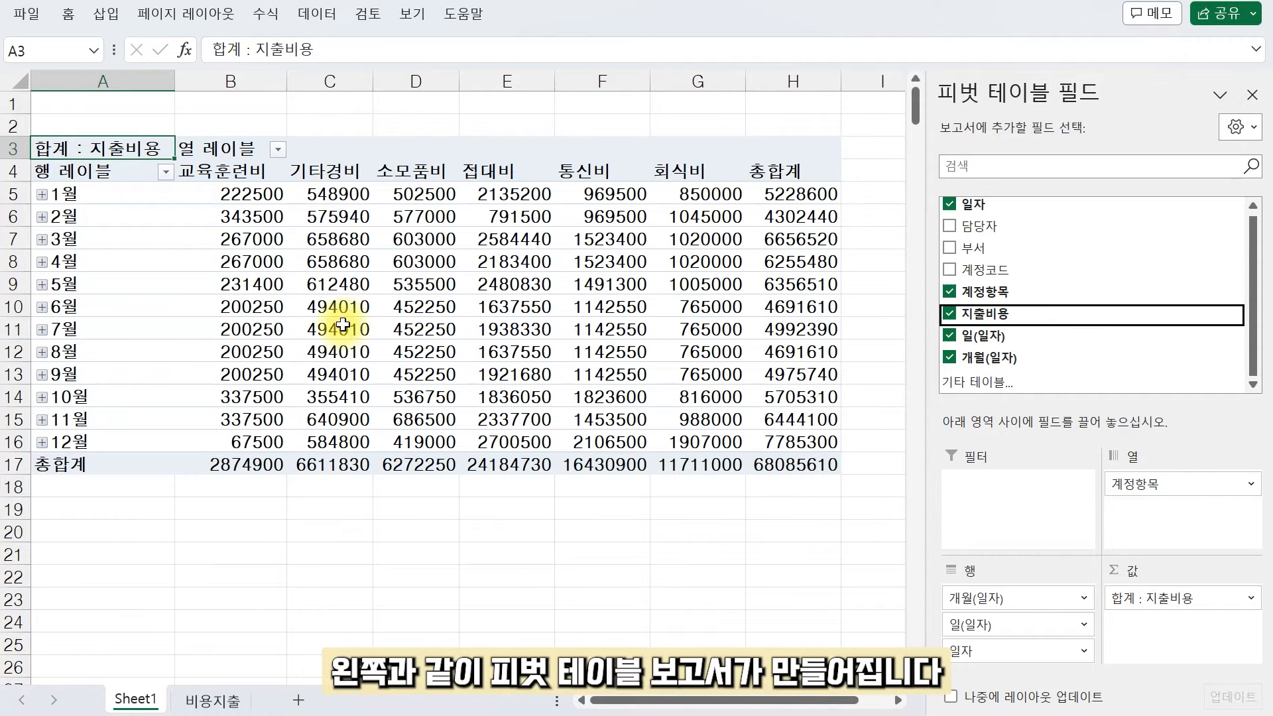
{"action": "mouse_move", "coordinate": [486, 432]}
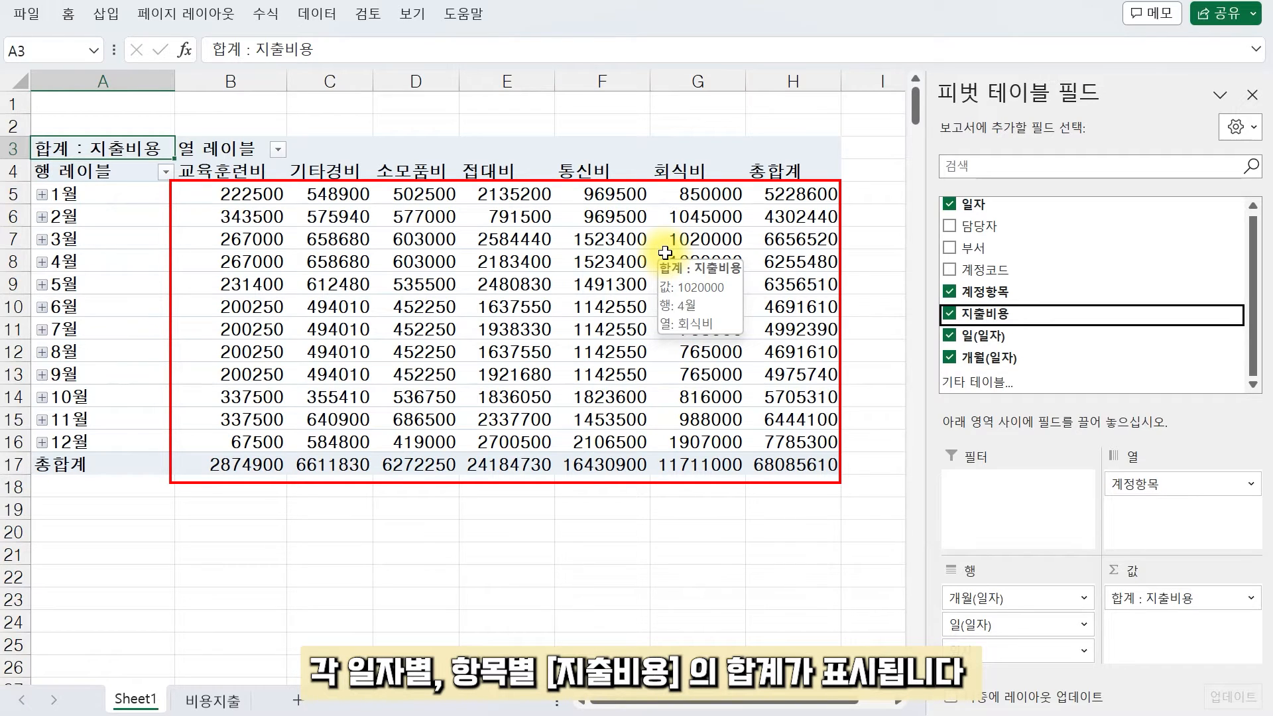
Group the pivot table's date row labels by month, quarter and year, with the day unit deselected
{"action": "left_click", "coordinate": [115, 152]}
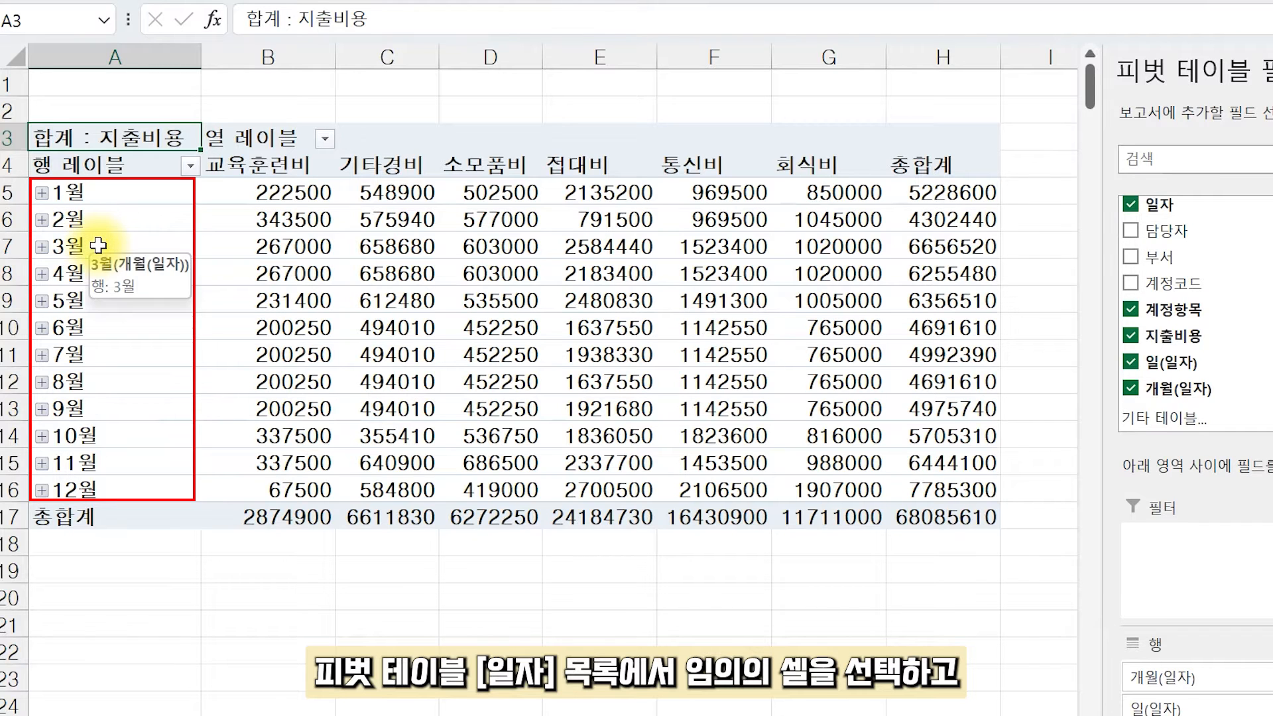
{"action": "left_click", "coordinate": [98, 246]}
{"action": "right_click", "coordinate": [98, 246]}
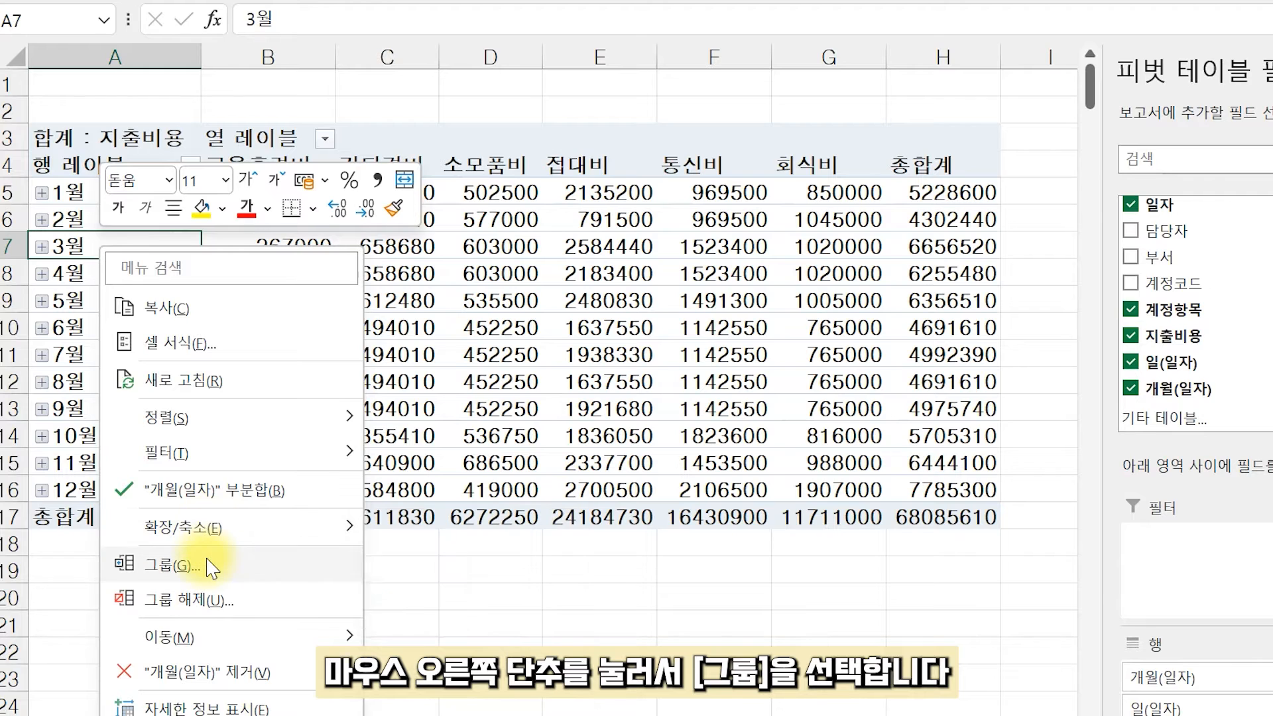
{"action": "left_click", "coordinate": [174, 565]}
{"action": "left_click_drag", "start_coordinate": [199, 332], "coordinate": [296, 150]}
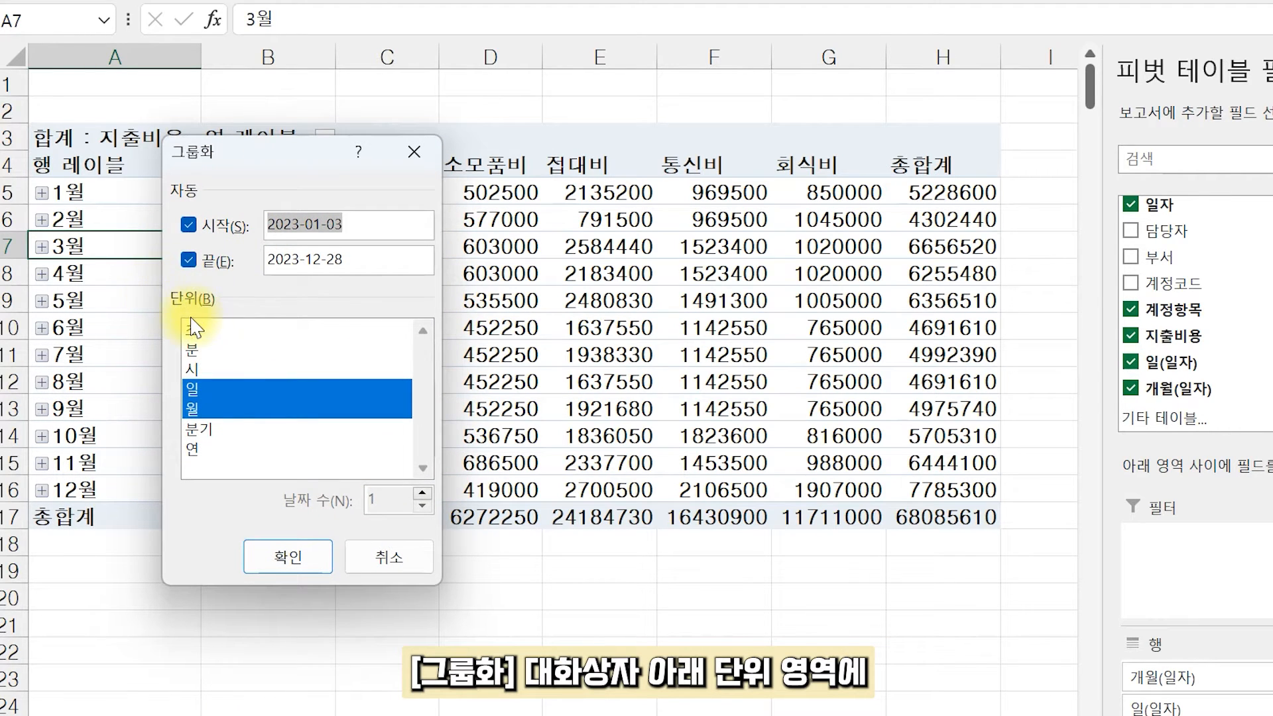
{"action": "left_click", "coordinate": [221, 388]}
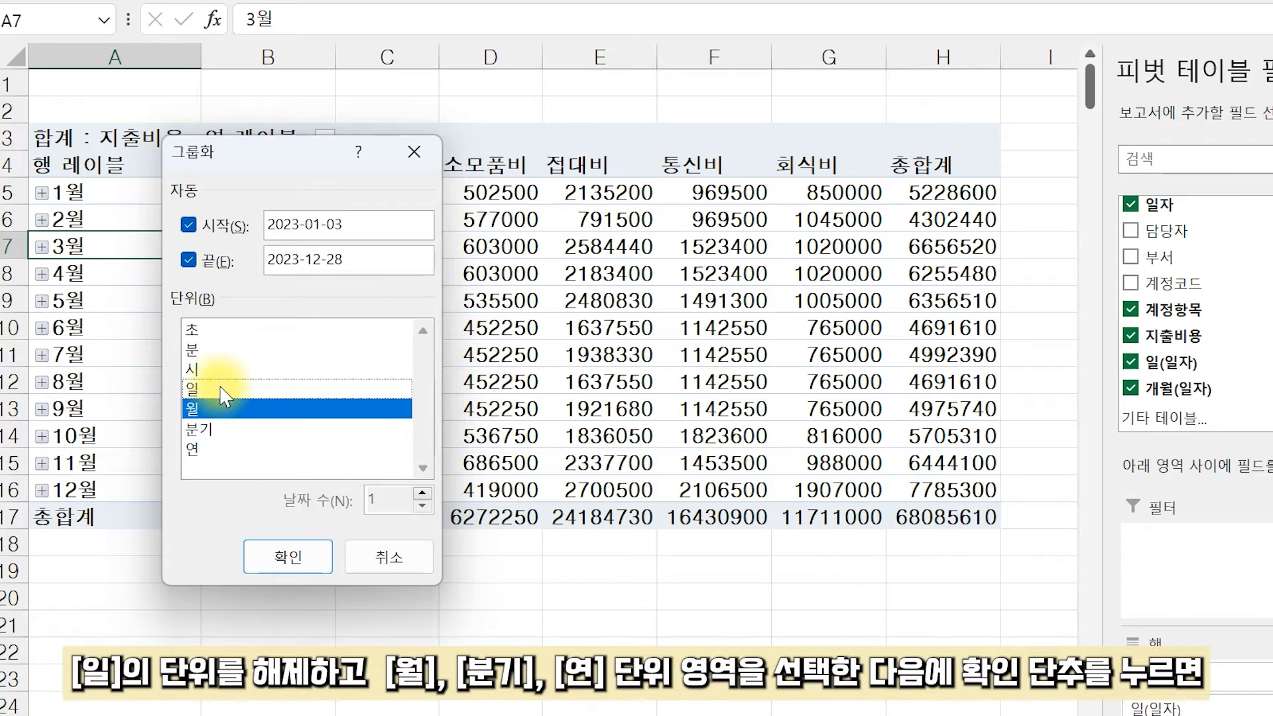
{"action": "left_click", "coordinate": [217, 431]}
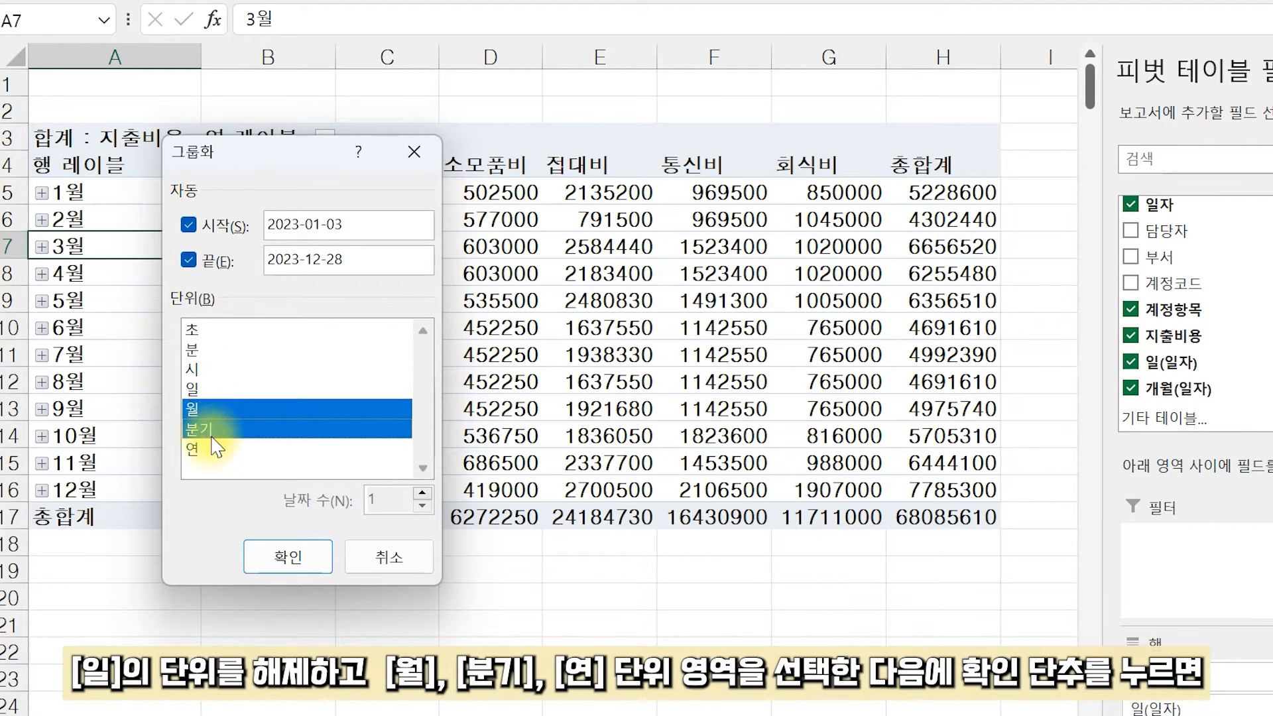
{"action": "left_click", "coordinate": [216, 450]}
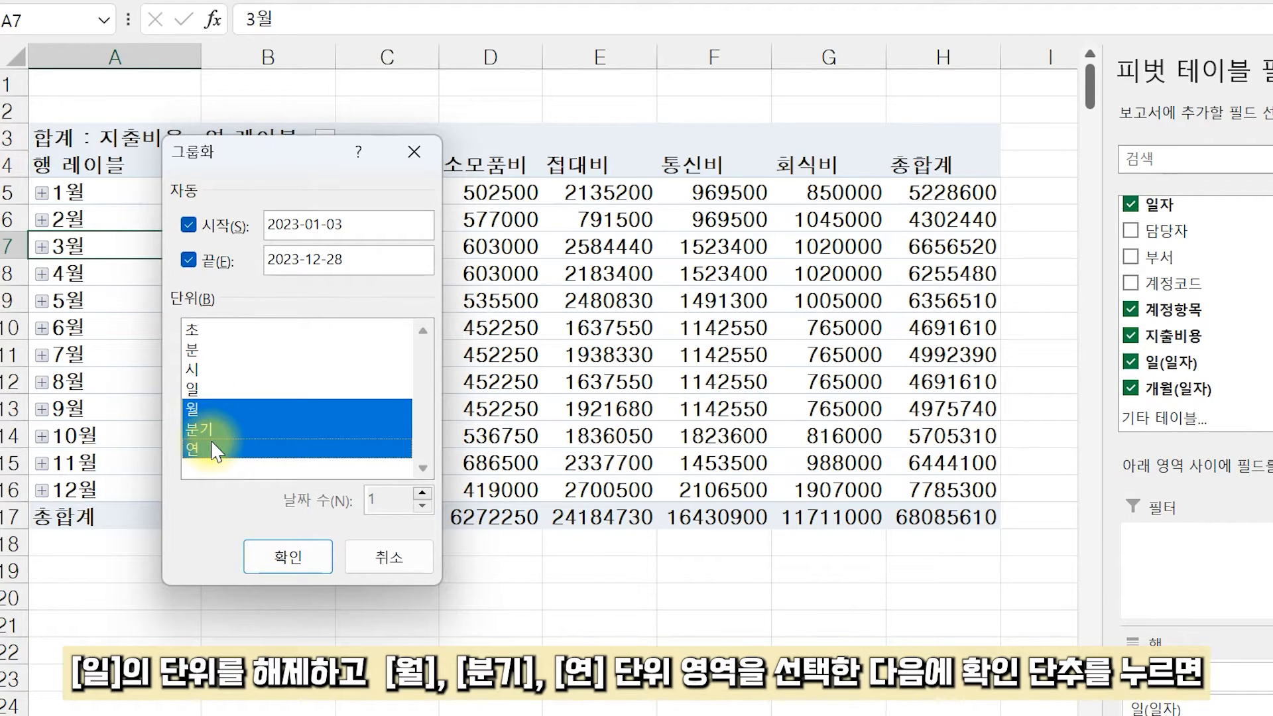
{"action": "left_click", "coordinate": [279, 557]}
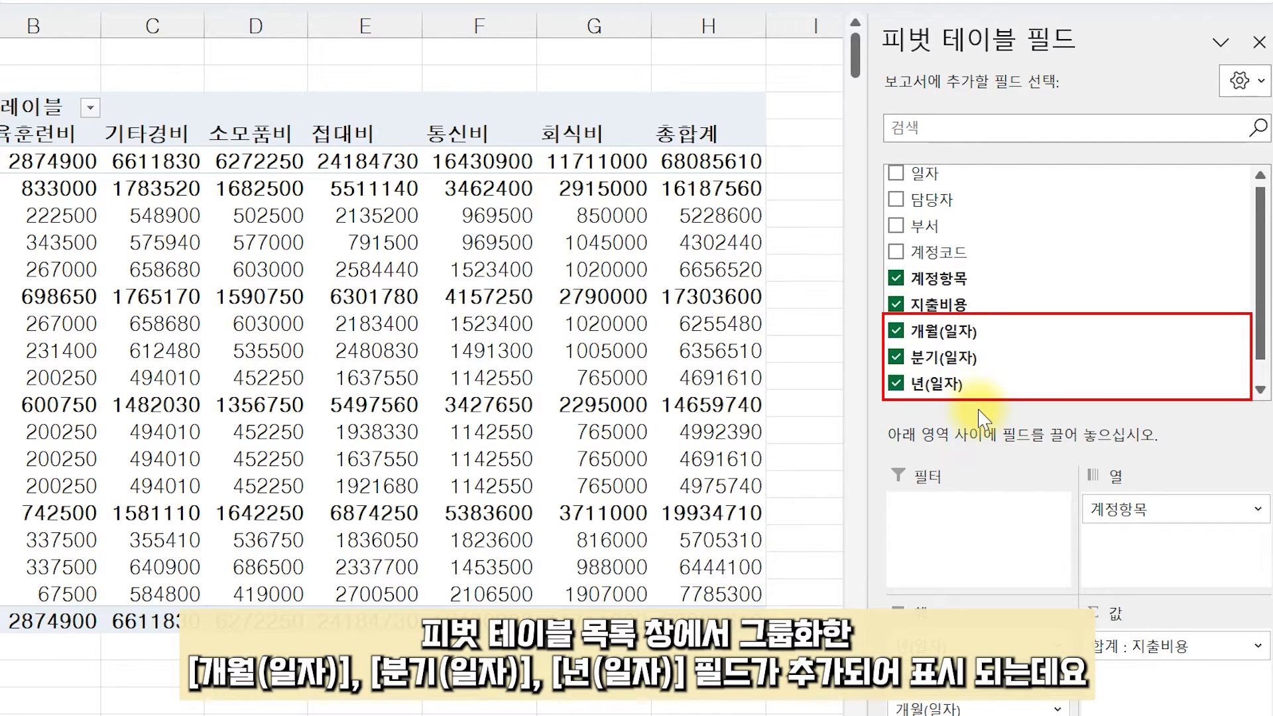
Remove the 분기(일자) field from the pivot table so the rows are arranged by year and month only
{"action": "left_click", "coordinate": [897, 357]}
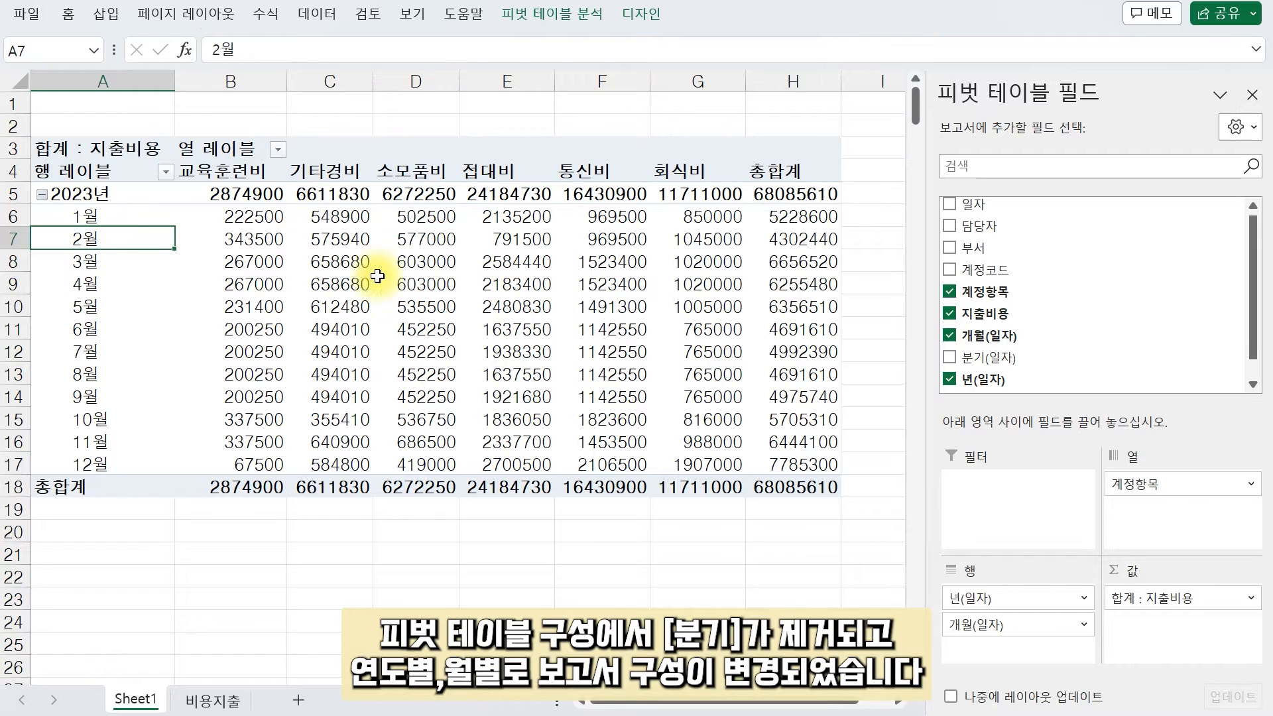
{"action": "mouse_move", "coordinate": [502, 392]}
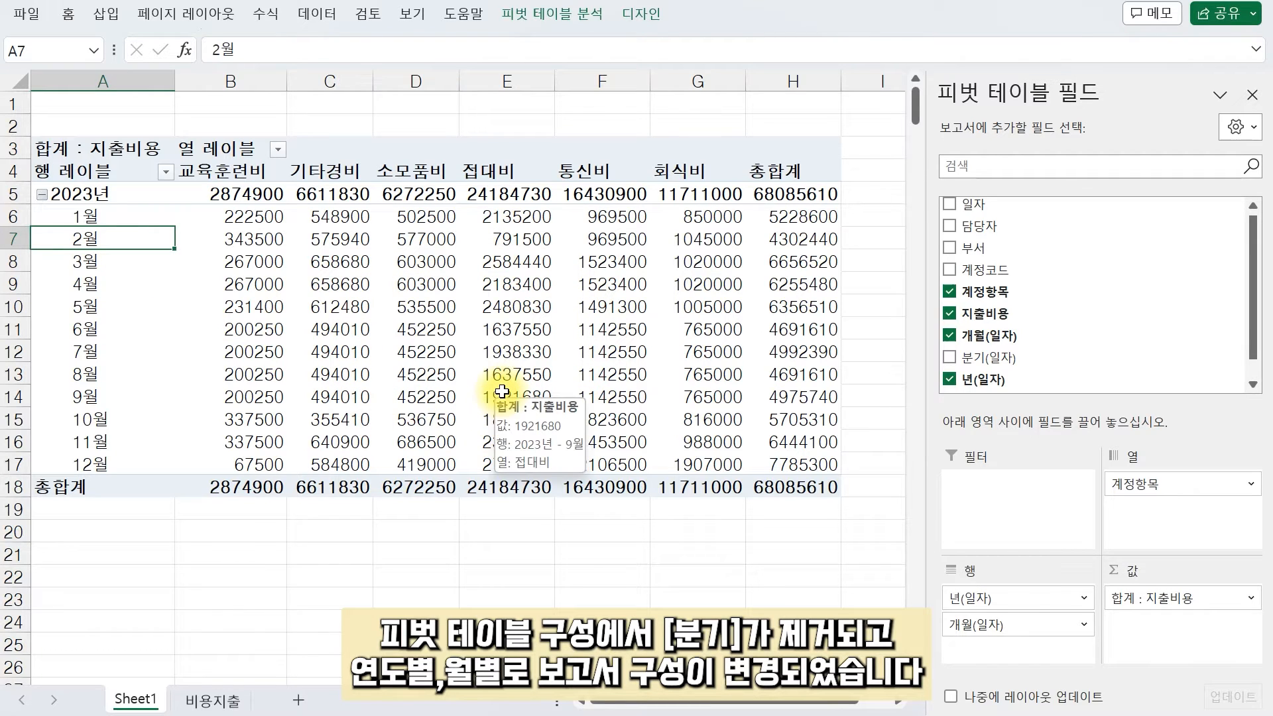
Format the pivot values in B5:H18 with thousands separators
{"action": "left_click", "coordinate": [239, 200]}
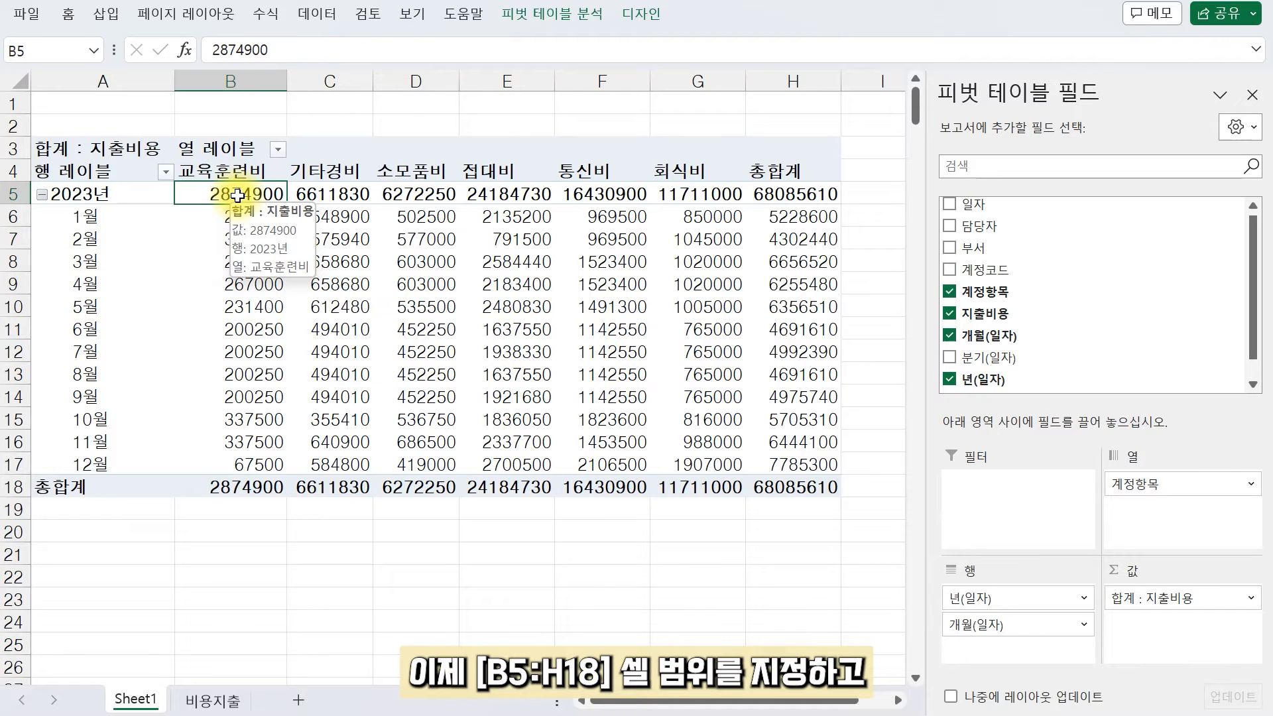
{"action": "left_click", "coordinate": [789, 483], "text": "shift"}
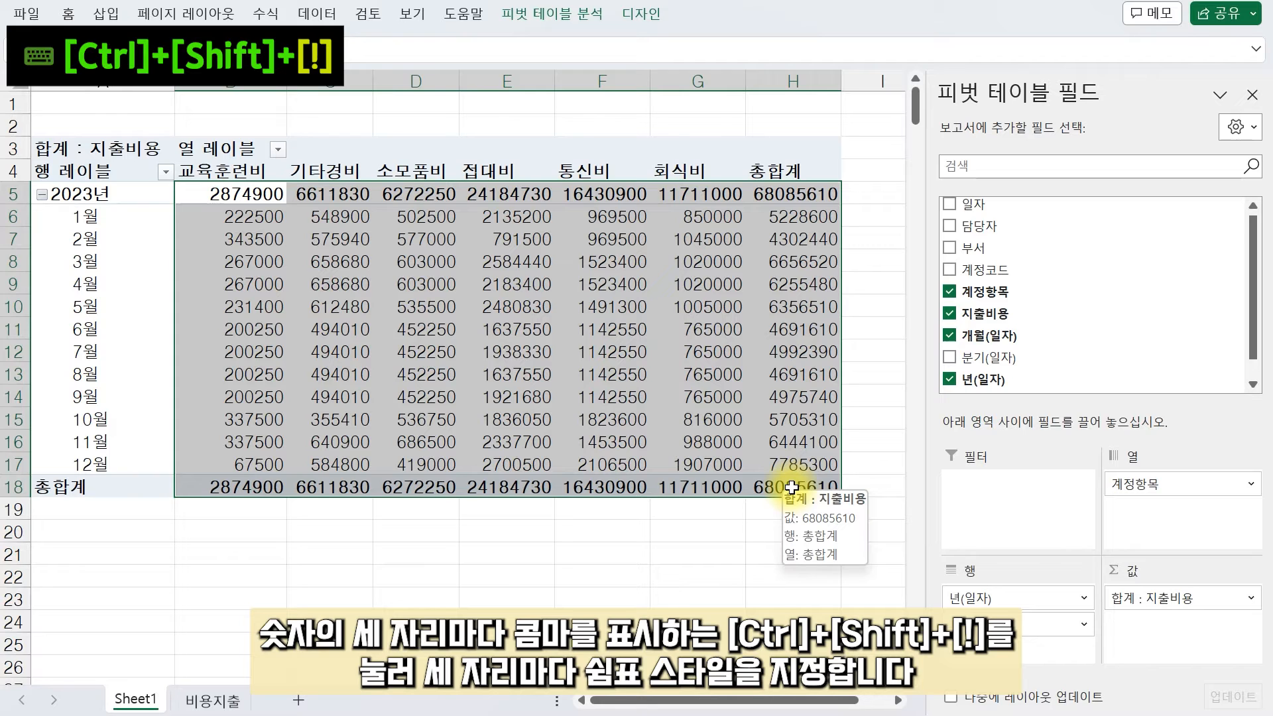
{"action": "key", "text": "ctrl+shift+1"}
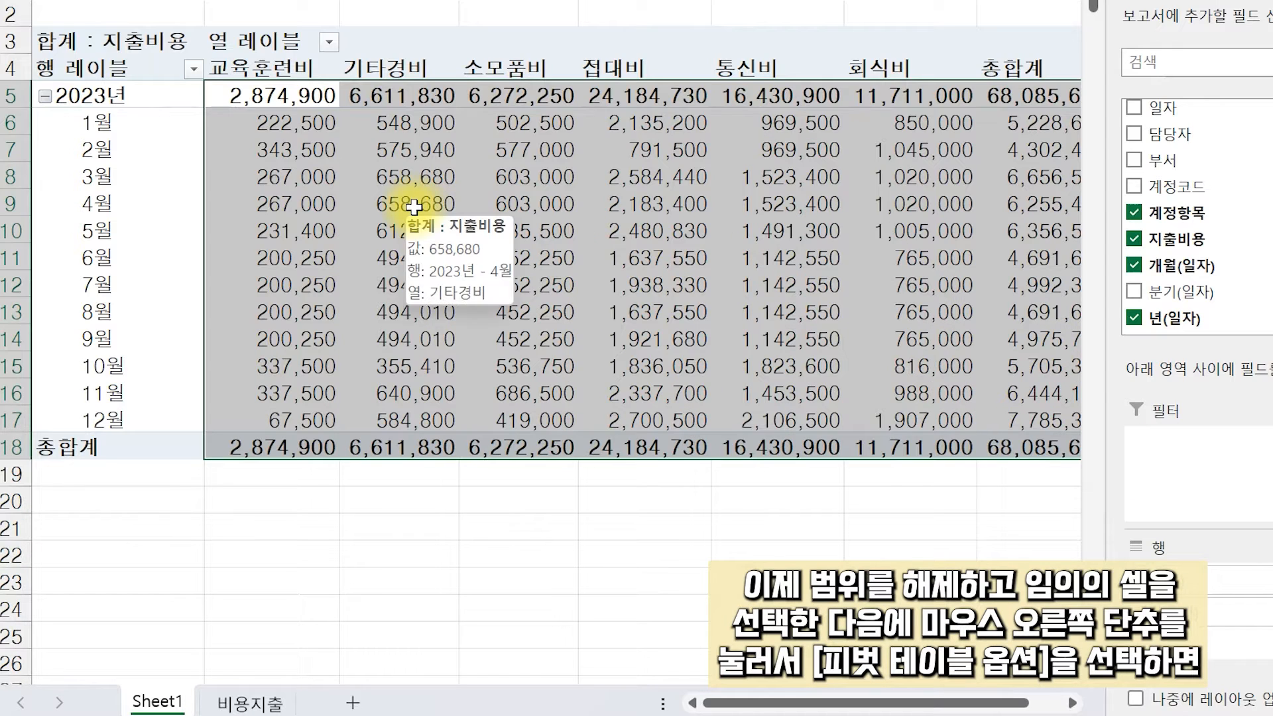
Turn off automatic column fitting on update (업데이트 시 열 자동 맞춤) in the pivot table's options
{"action": "left_click", "coordinate": [350, 283]}
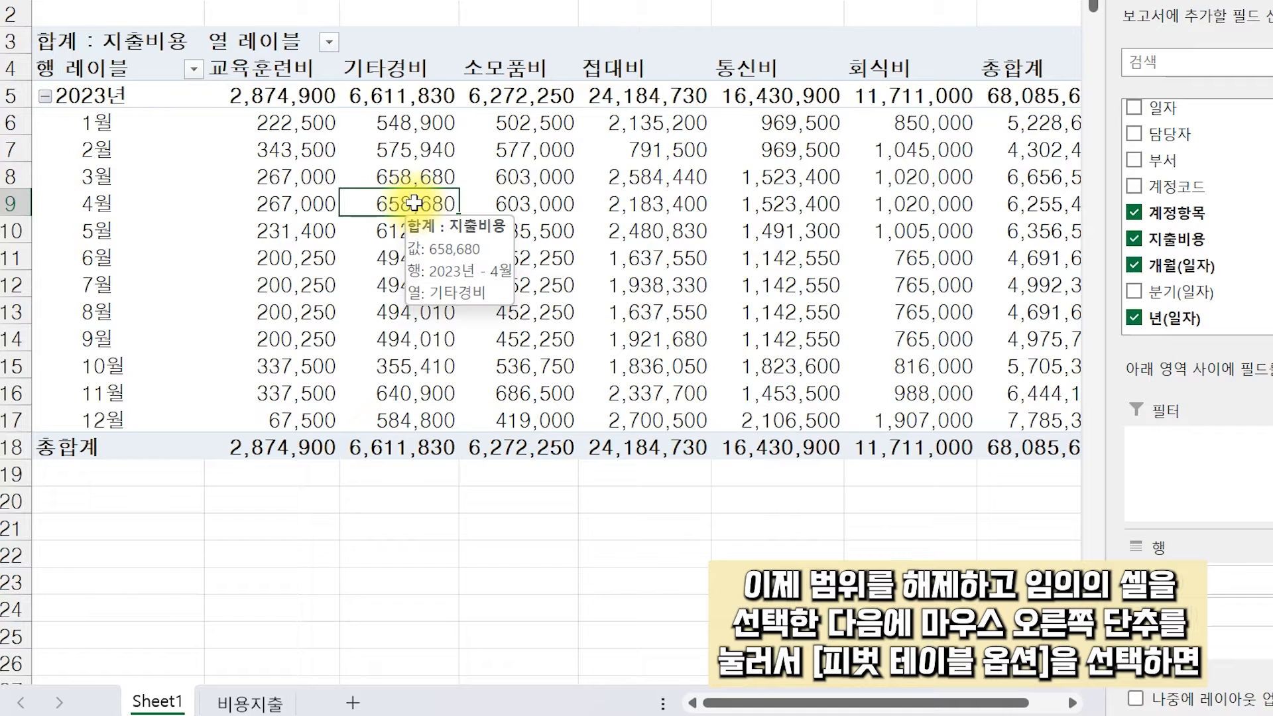
{"action": "right_click", "coordinate": [415, 202]}
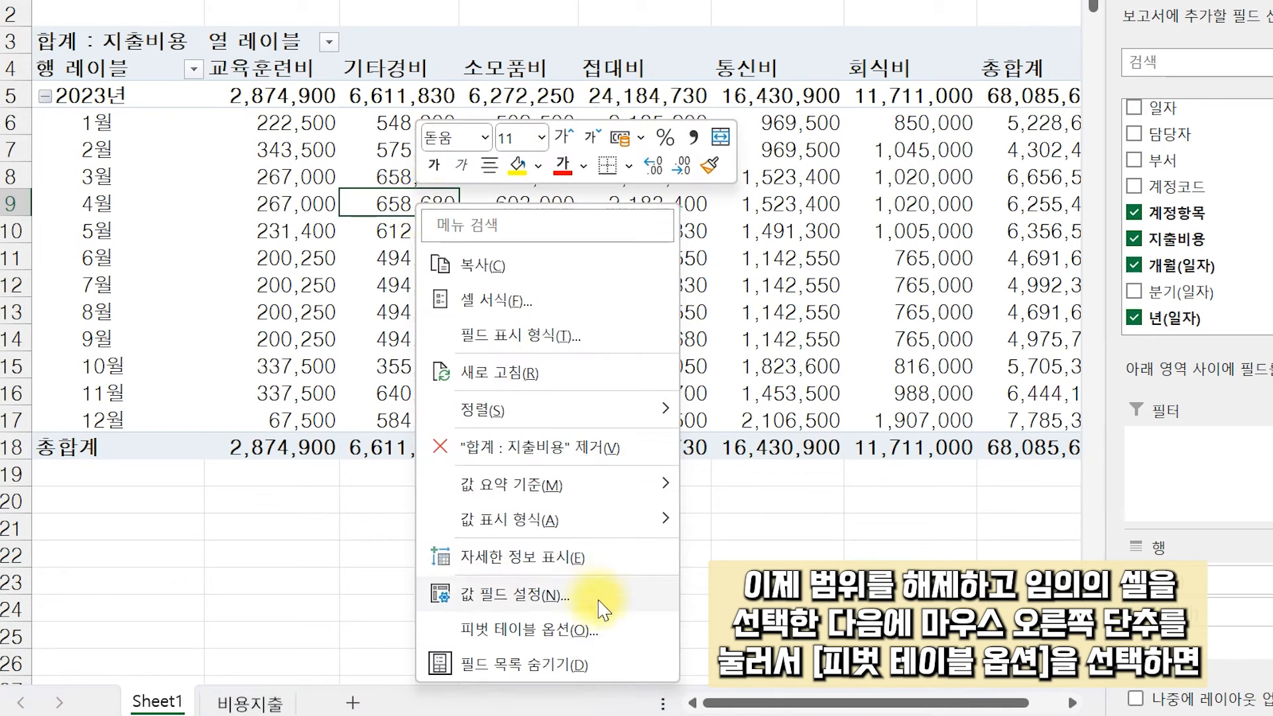
{"action": "left_click", "coordinate": [593, 638]}
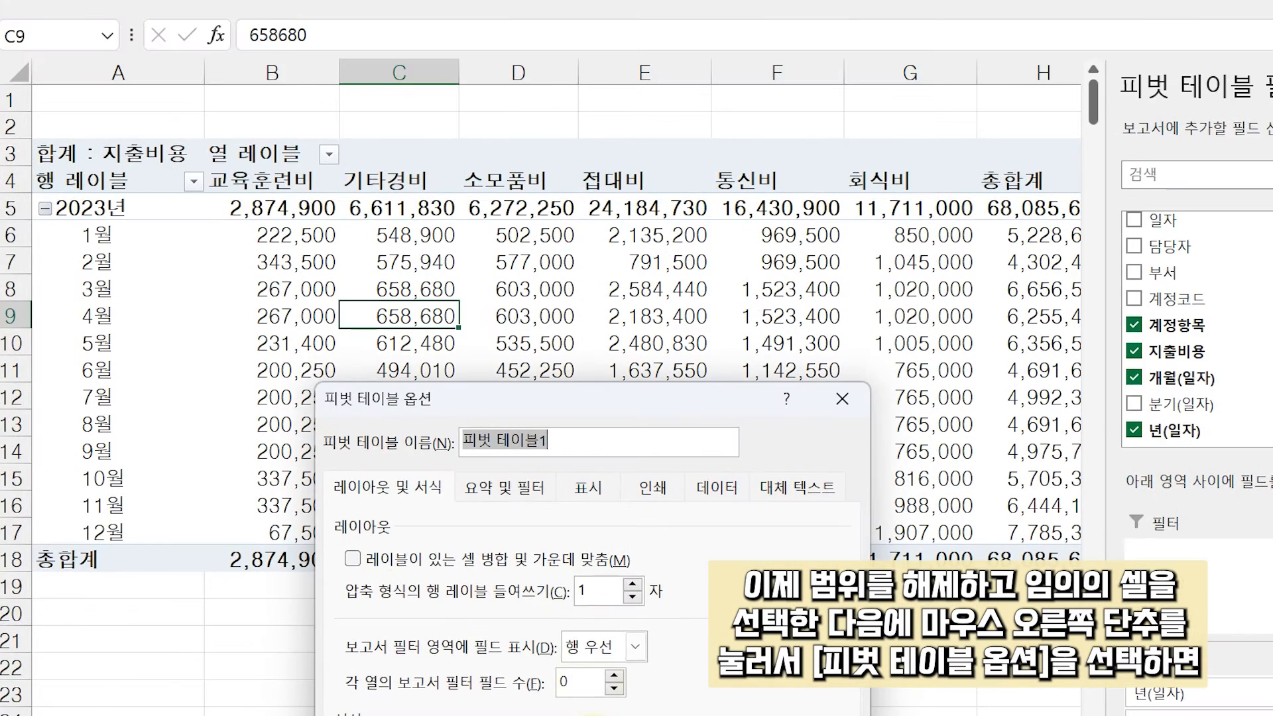
{"action": "left_click_drag", "start_coordinate": [518, 408], "coordinate": [474, 45]}
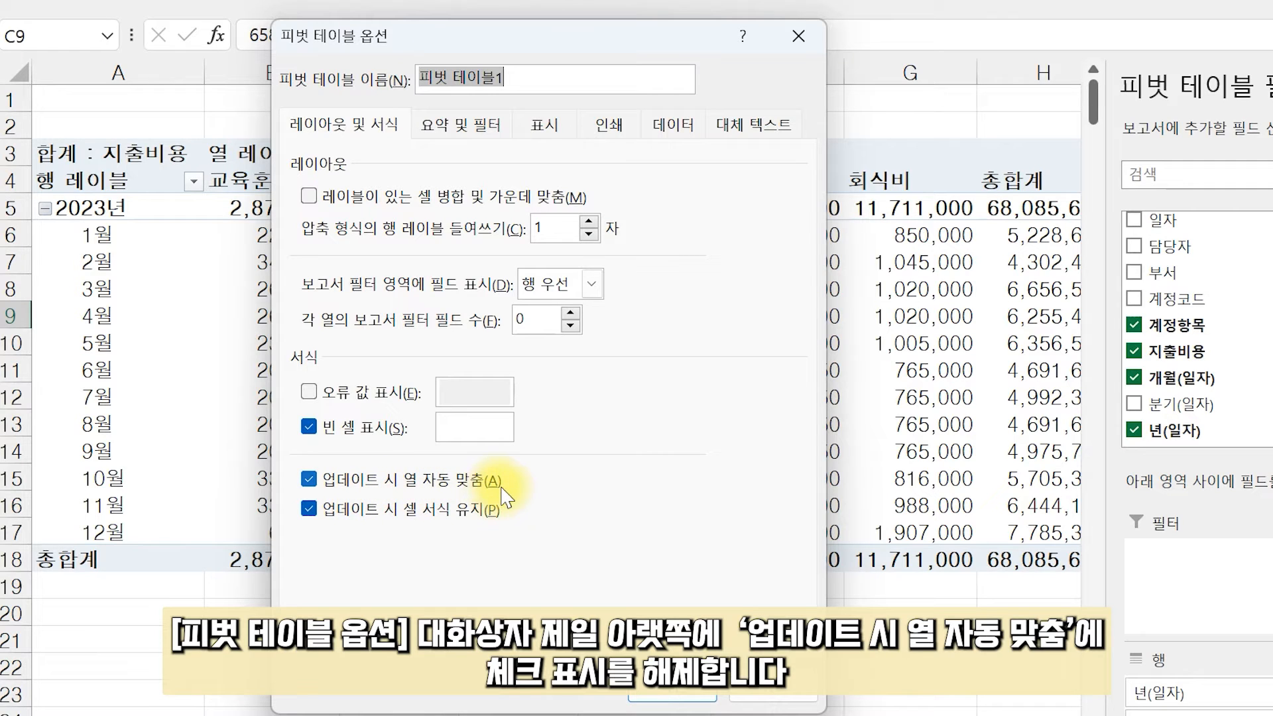
{"action": "left_click", "coordinate": [309, 479]}
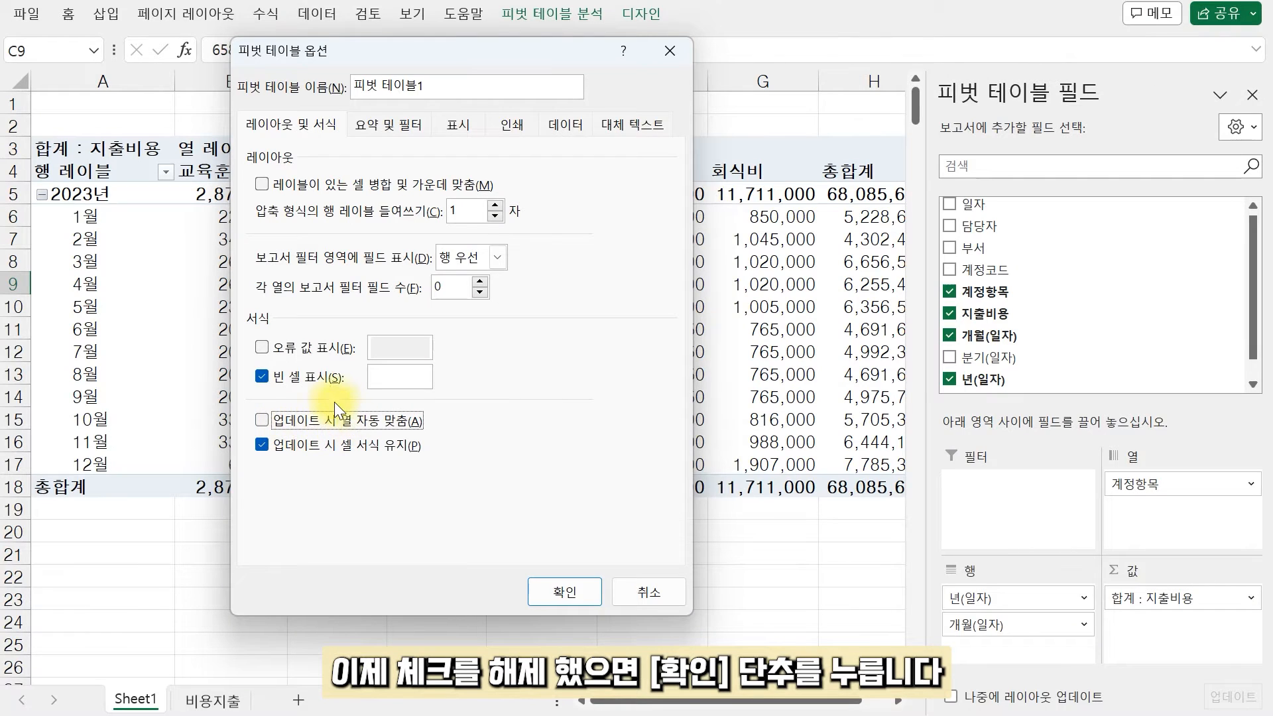
{"action": "left_click", "coordinate": [573, 591]}
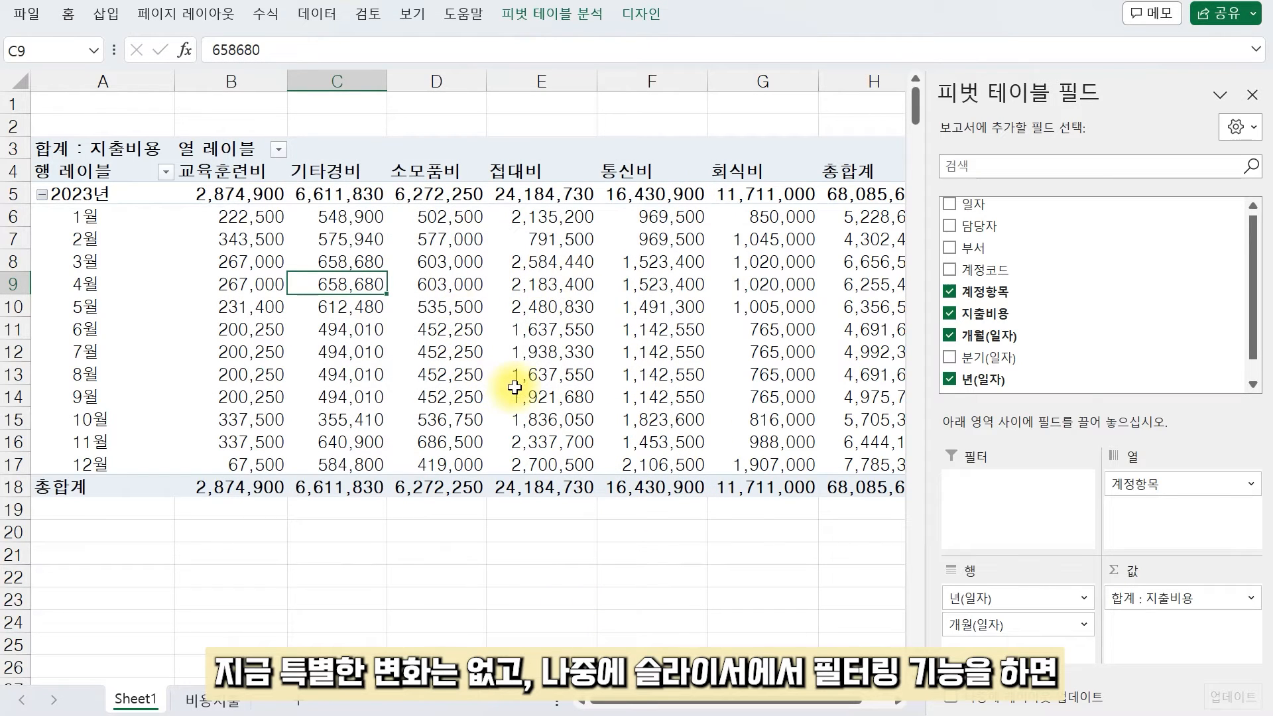
Look at the filter choices offered for the pivot table's column labels and close the list without filtering
{"action": "mouse_move", "coordinate": [515, 388]}
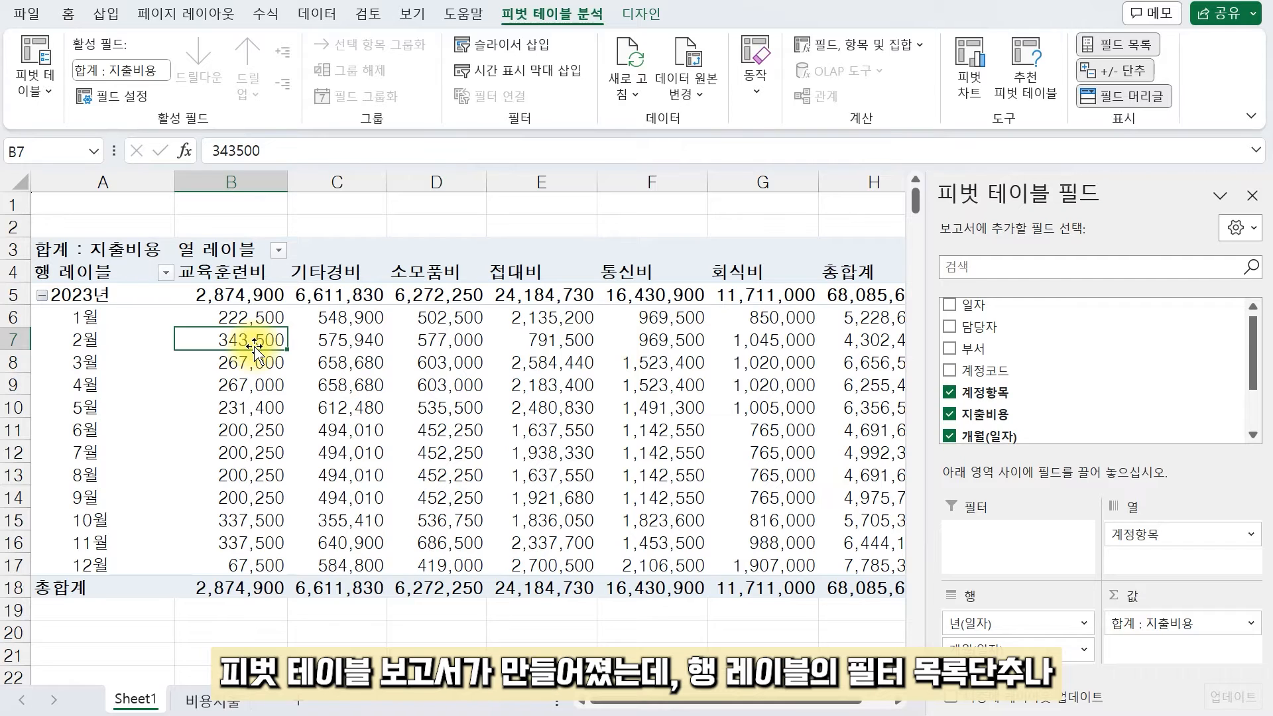
{"action": "left_click", "coordinate": [139, 270]}
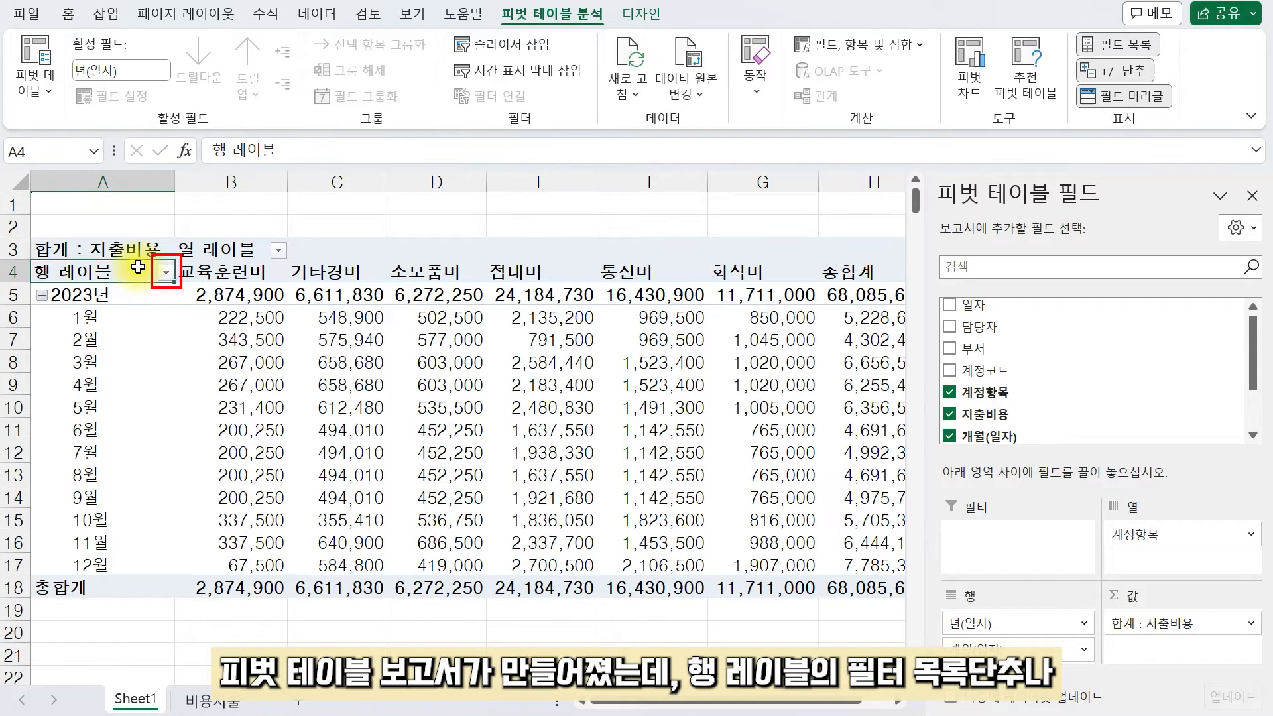
{"action": "left_click", "coordinate": [221, 248]}
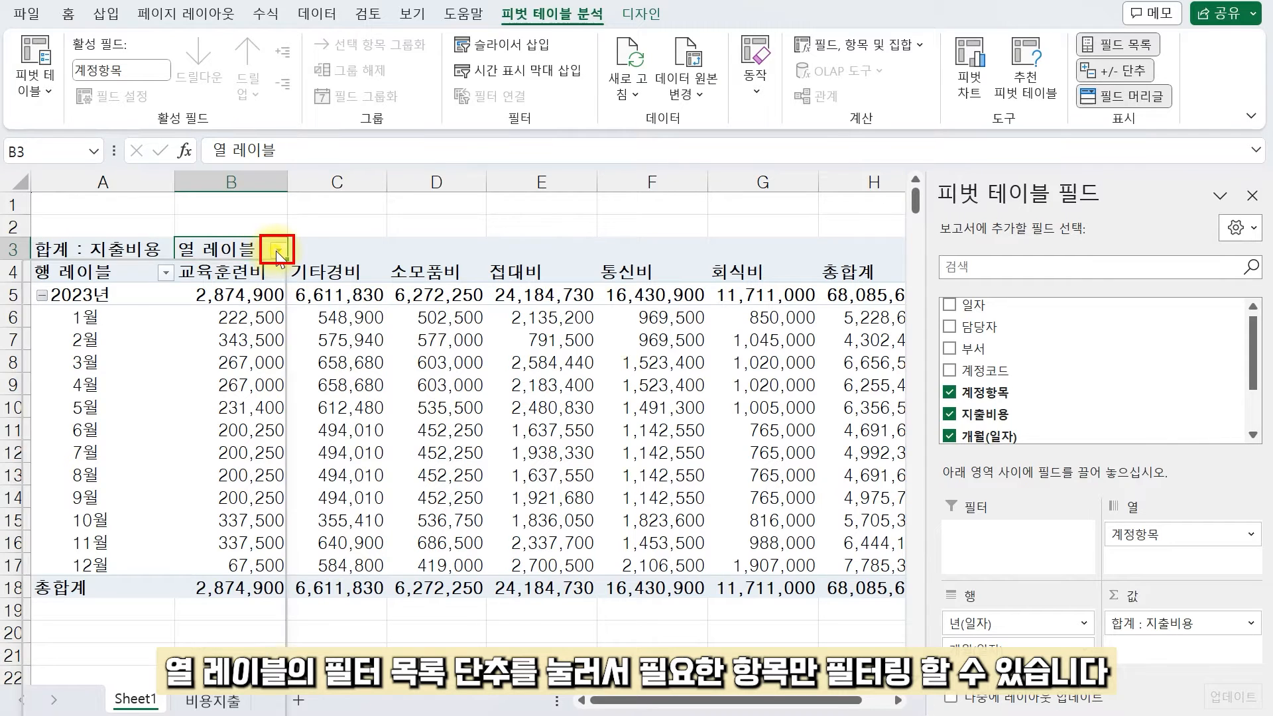
{"action": "left_click", "coordinate": [279, 250]}
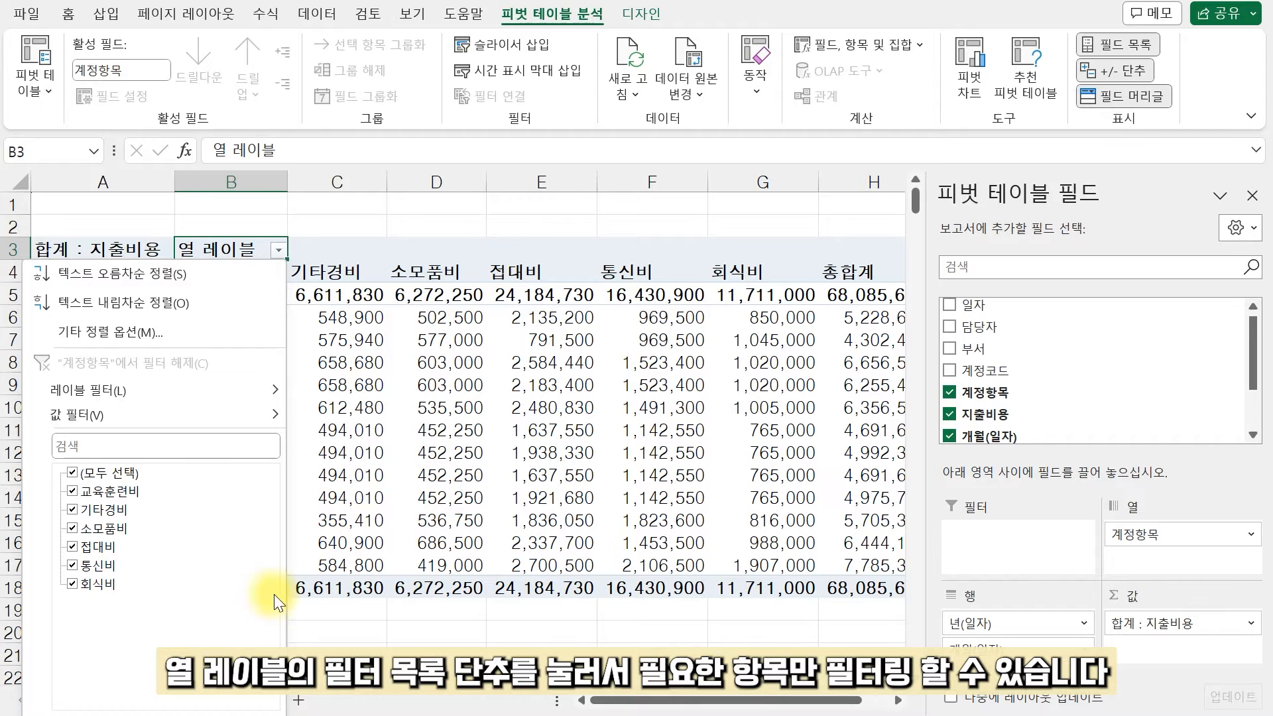
{"action": "left_click", "coordinate": [369, 482]}
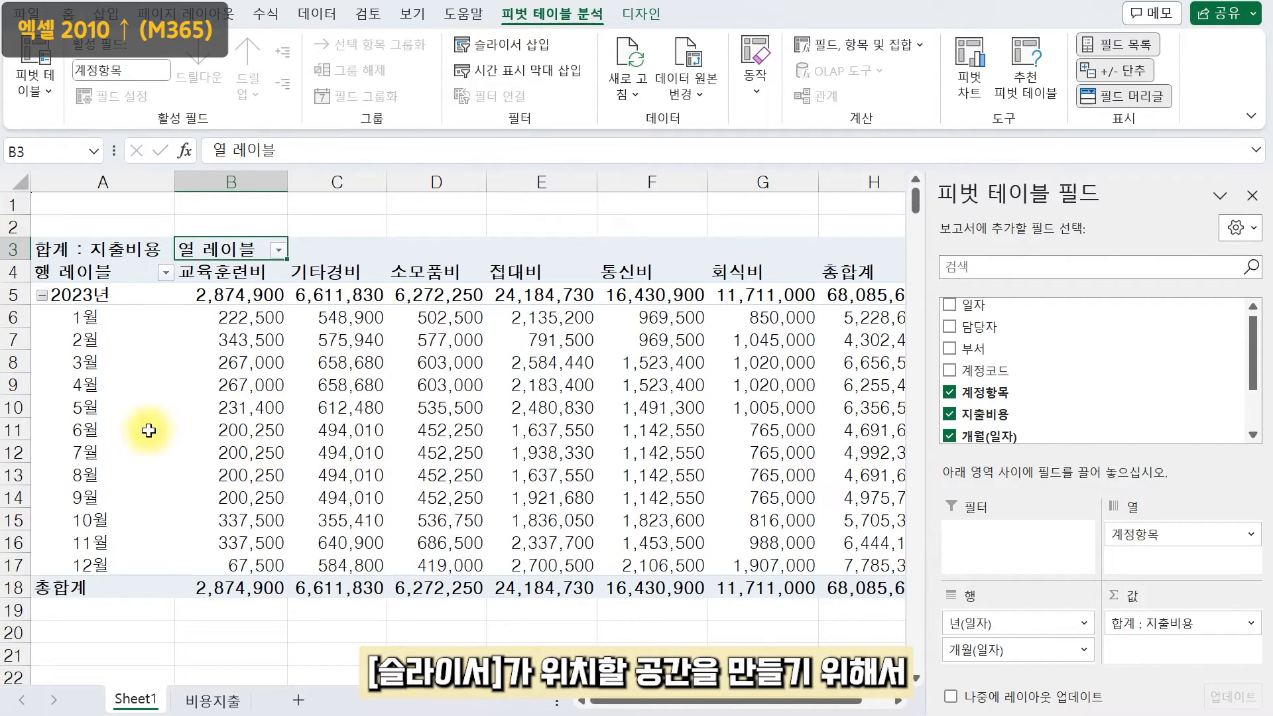
Increase the height of rows 1 and 2 to make room for slicers above the pivot table
{"action": "left_click", "coordinate": [13, 205]}
{"action": "left_click_drag", "start_coordinate": [13, 205], "coordinate": [16, 275]}
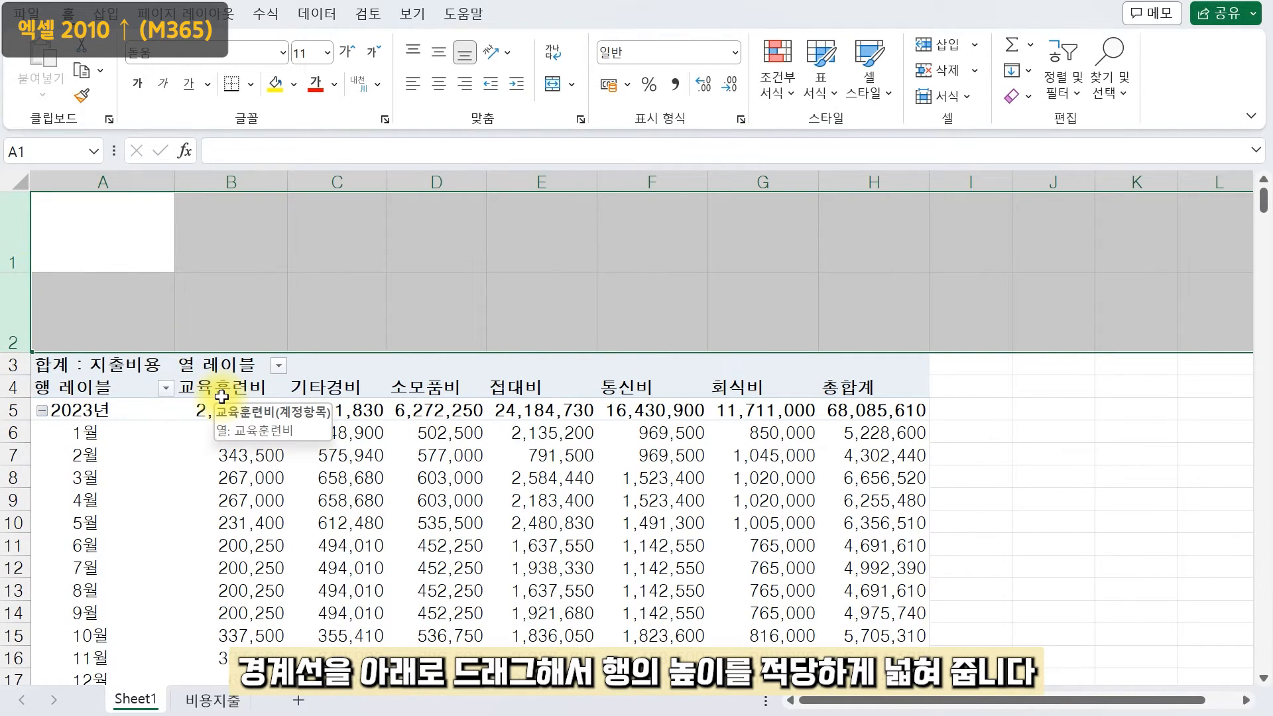
Insert slicers for the 부서, 분기(일자) and 년(일자) fields of the pivot table
{"action": "left_click", "coordinate": [259, 456]}
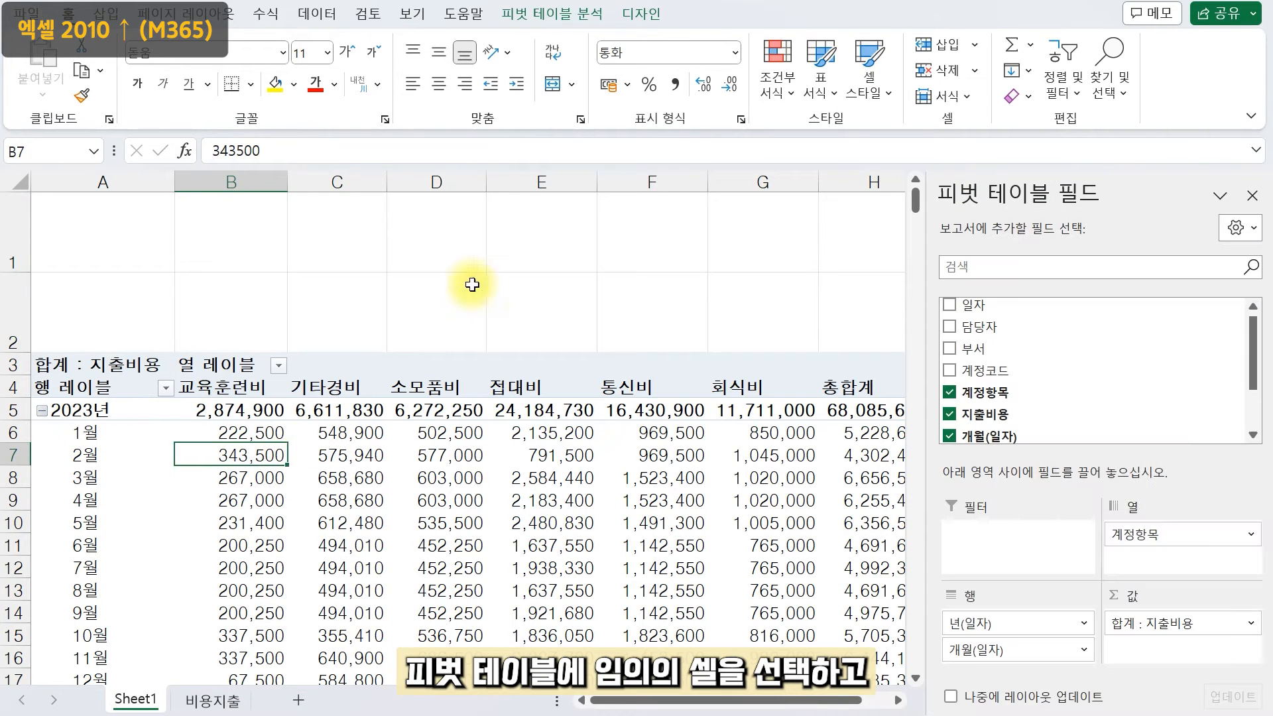
{"action": "left_click", "coordinate": [589, 14]}
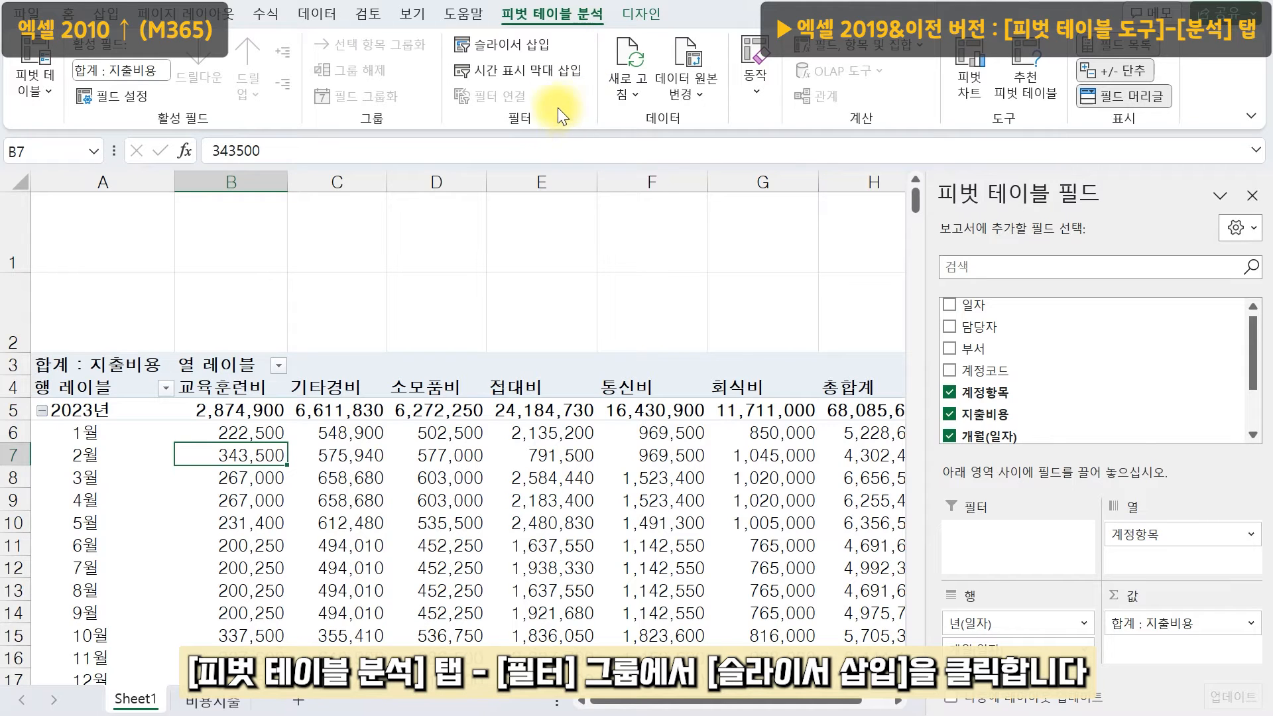
{"action": "left_click", "coordinate": [541, 41]}
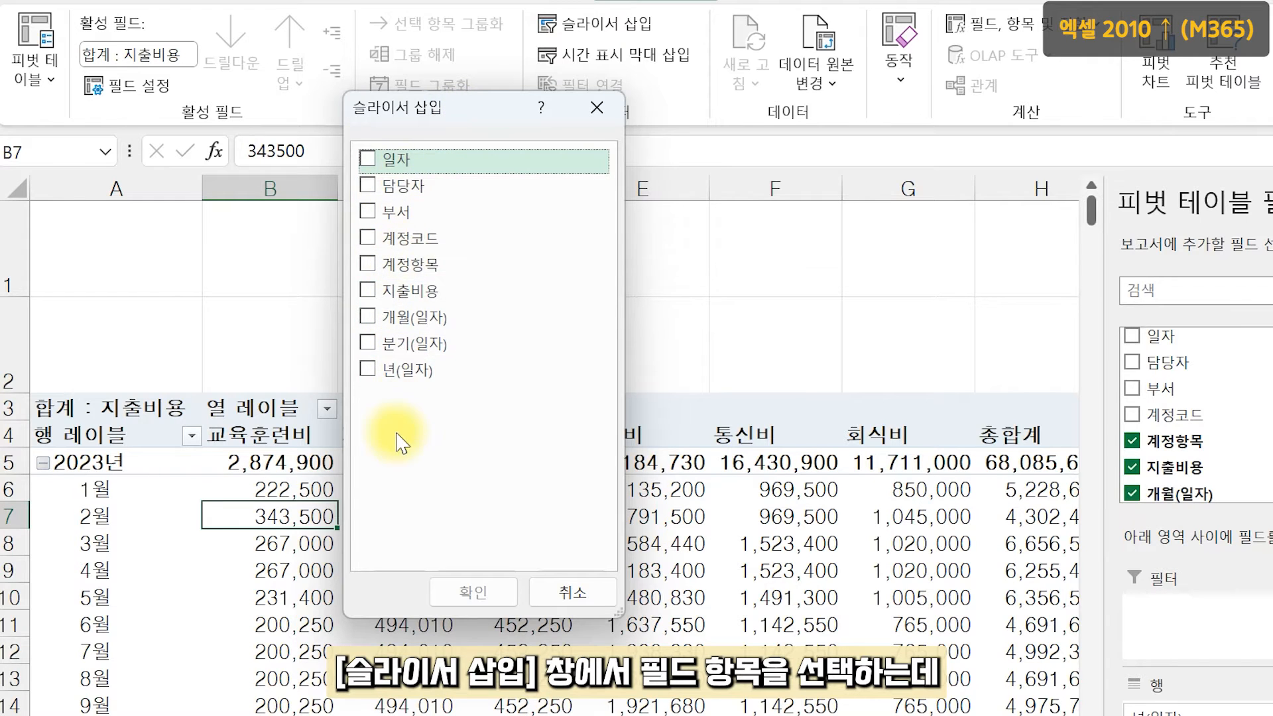
{"action": "left_click", "coordinate": [374, 216]}
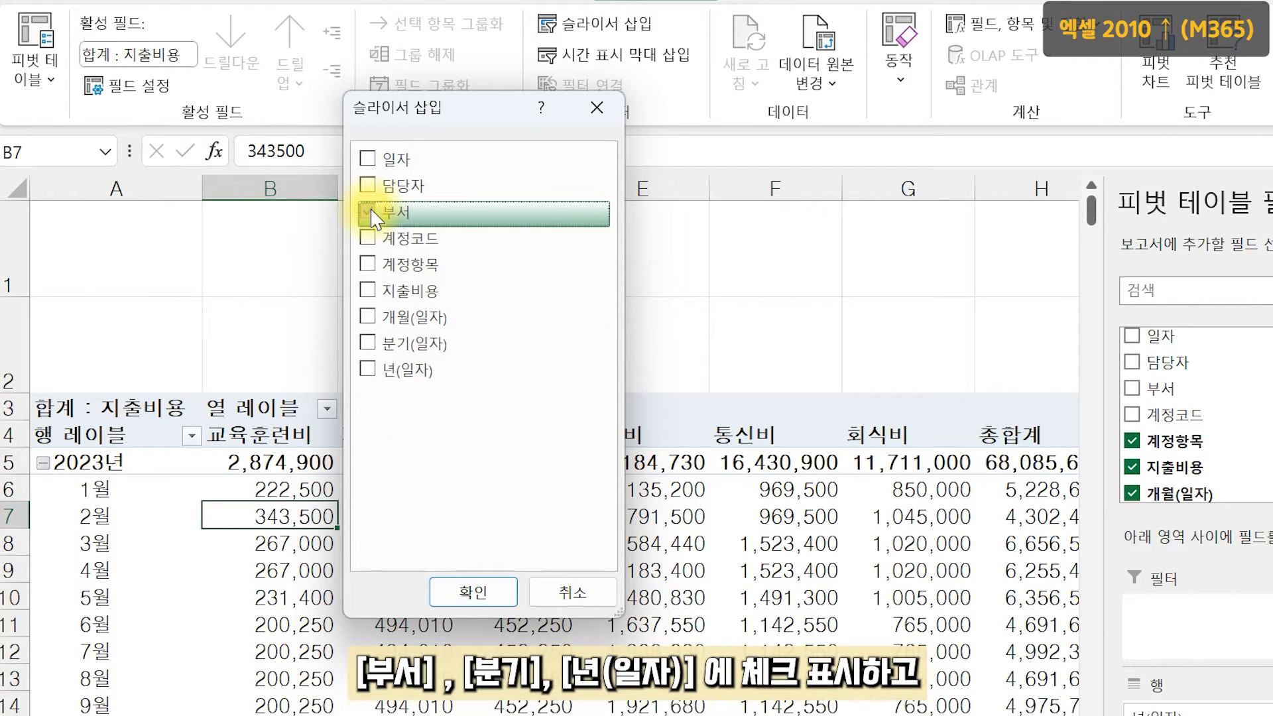
{"action": "left_click", "coordinate": [381, 351]}
{"action": "left_click", "coordinate": [378, 371]}
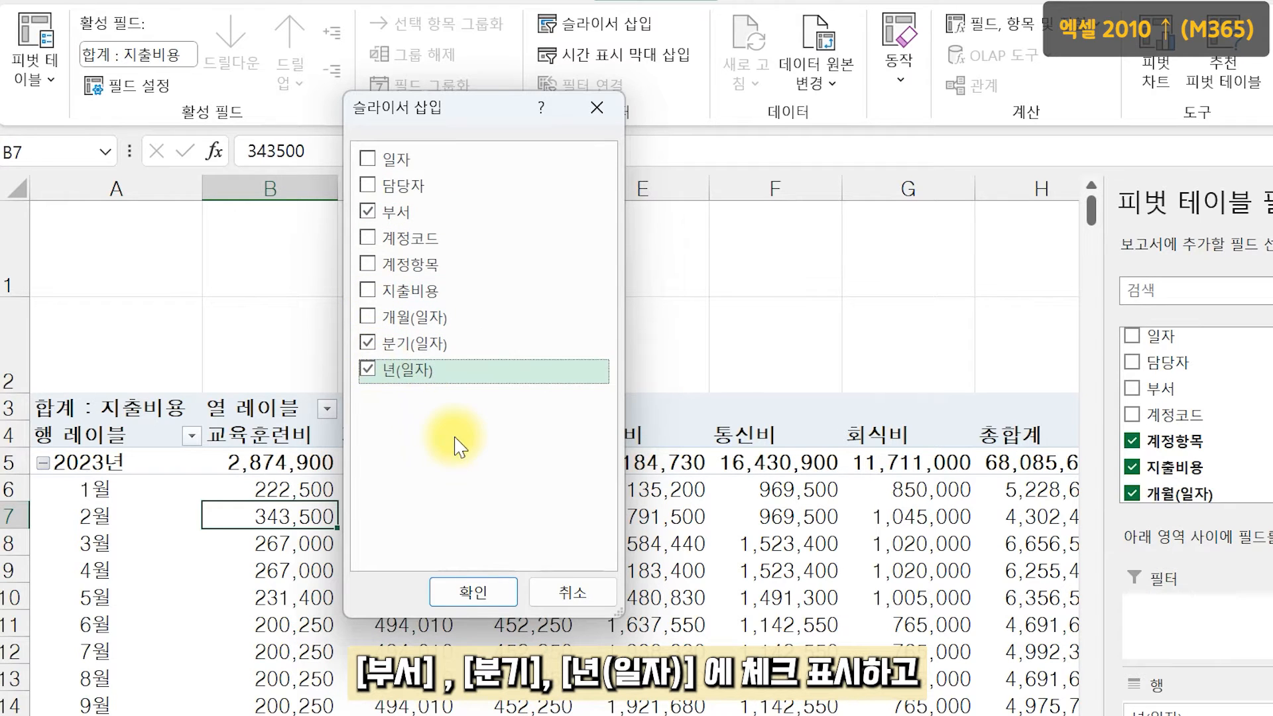
{"action": "left_click", "coordinate": [491, 592]}
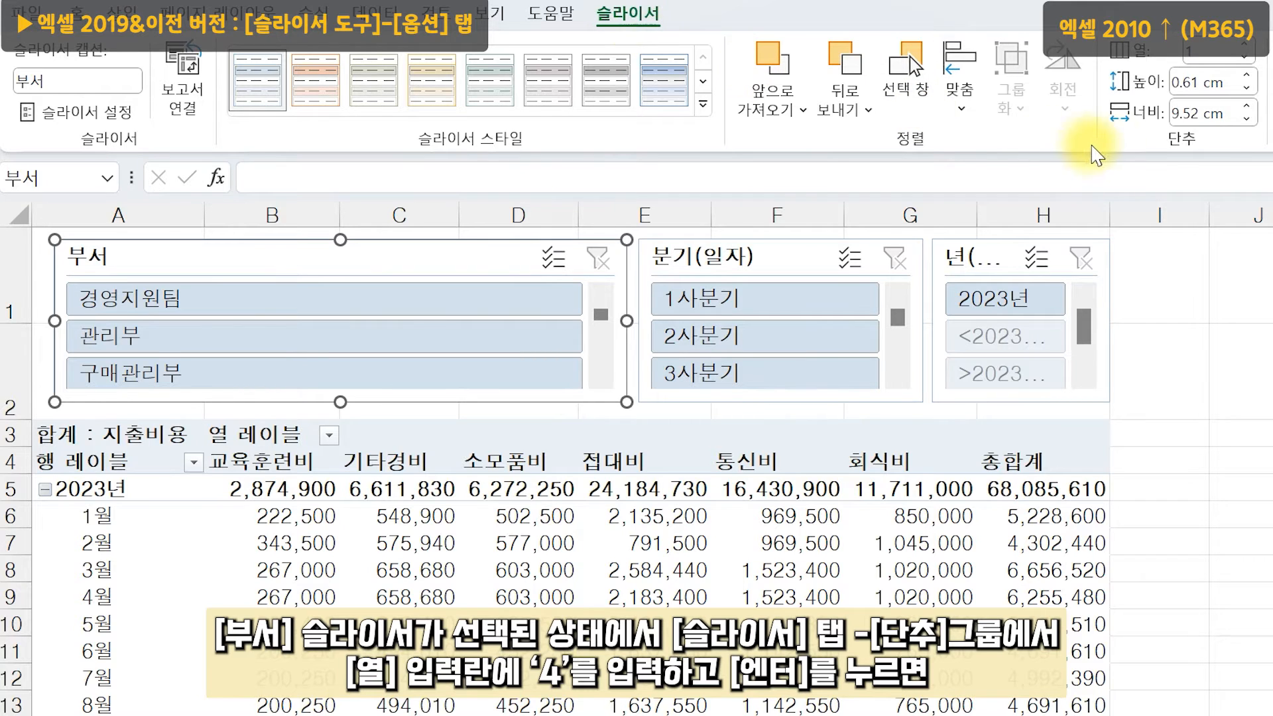
Set the 부서 slicer's button layout to 4 columns
{"action": "left_click", "coordinate": [1209, 50]}
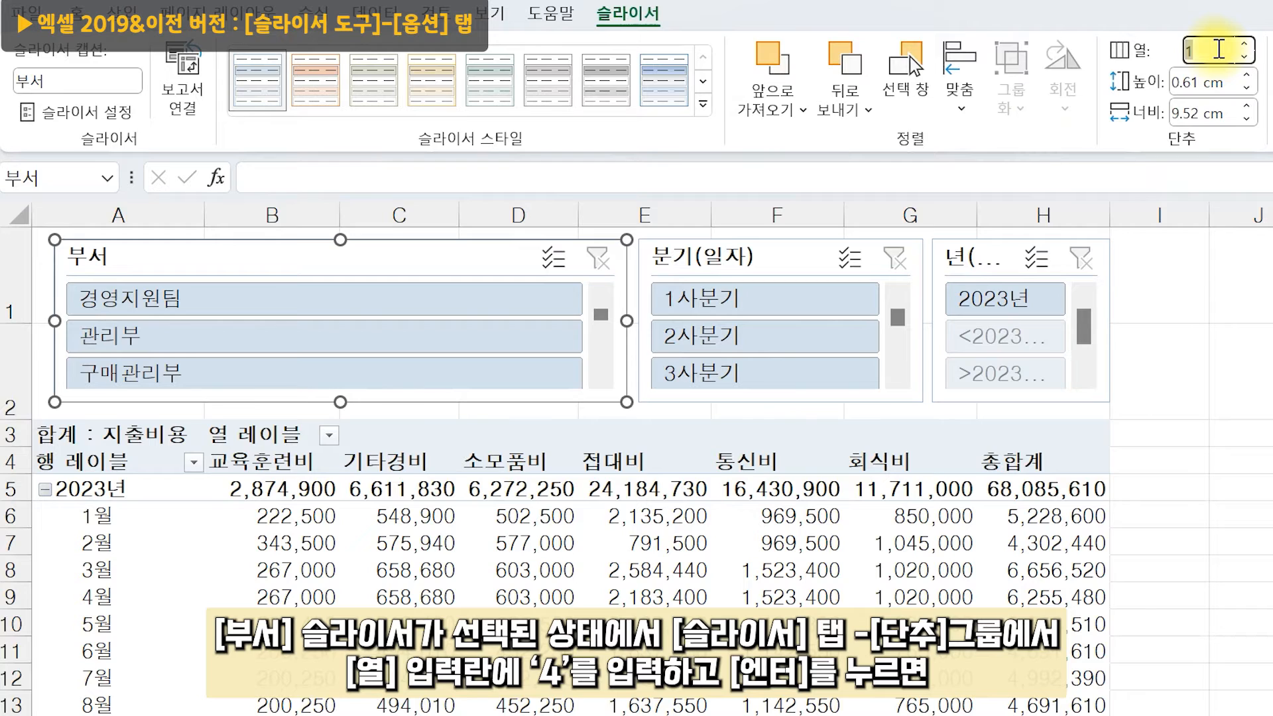
{"action": "type", "text": "4"}
{"action": "key", "text": "Return"}
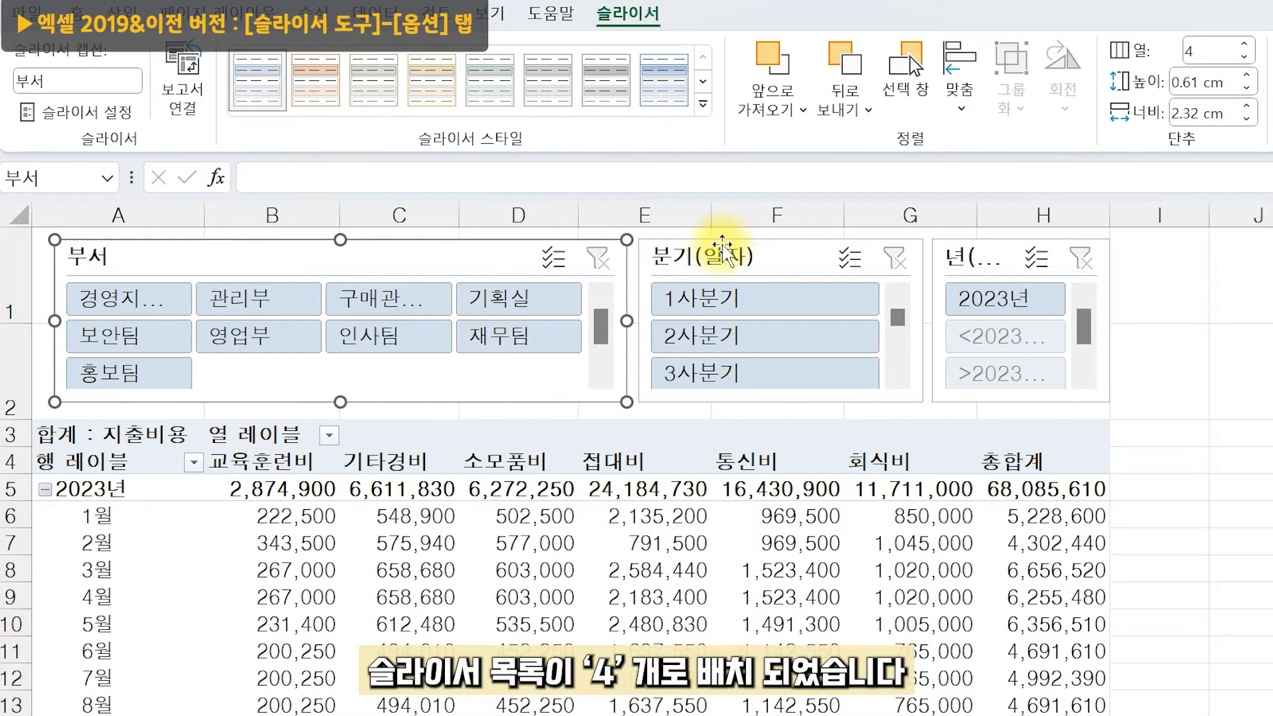
Set the 분기(일자) slicer's button layout to 2 columns
{"action": "left_click", "coordinate": [721, 250]}
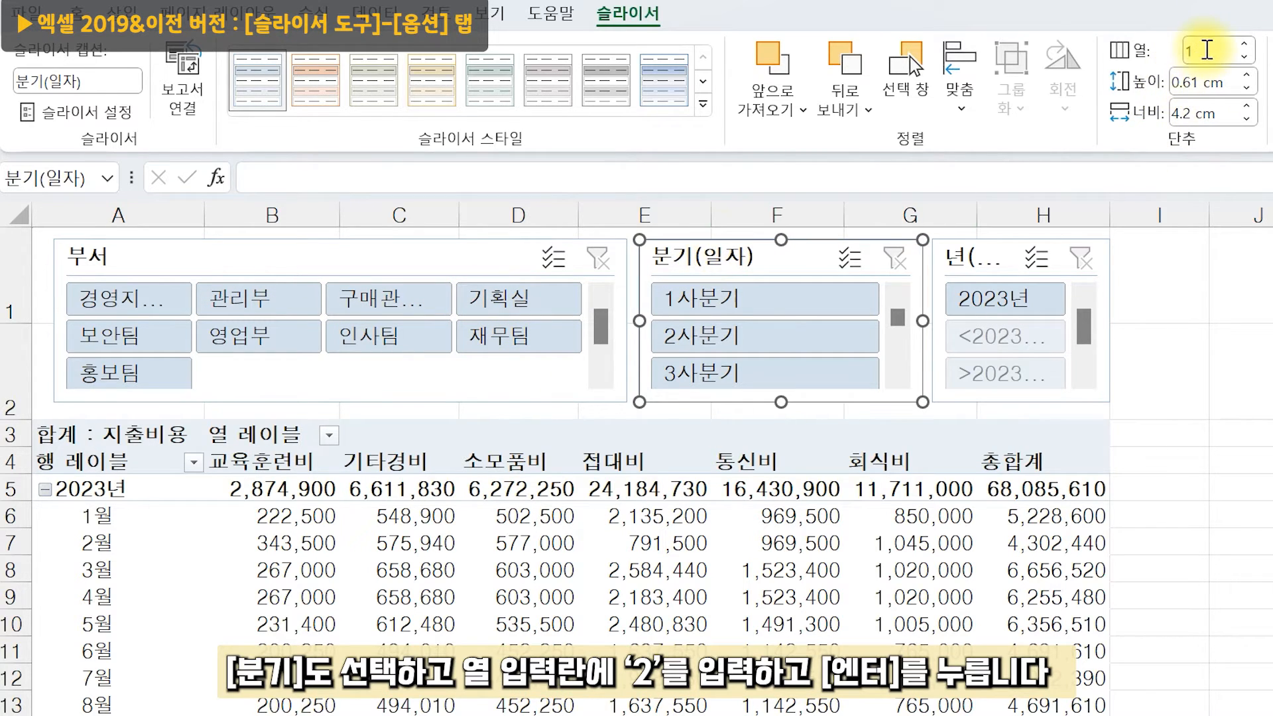
{"action": "left_click", "coordinate": [1190, 50]}
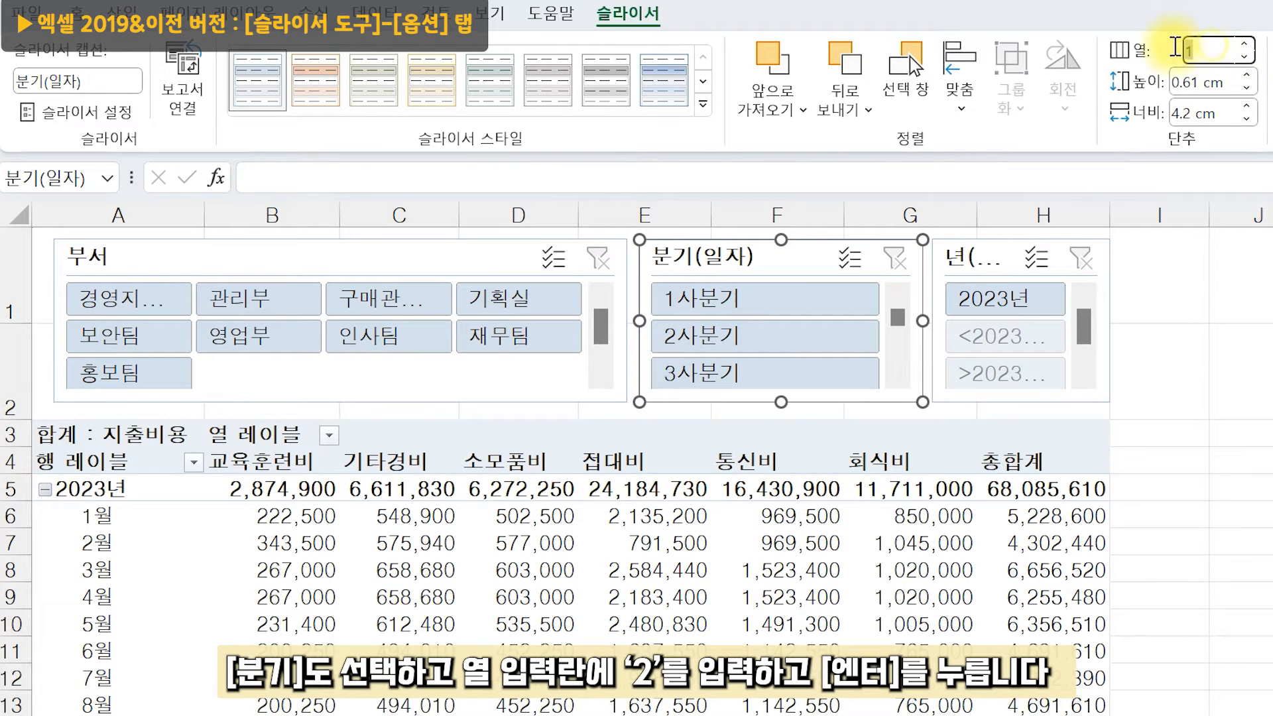
{"action": "key", "text": "Delete"}
{"action": "type", "text": "2"}
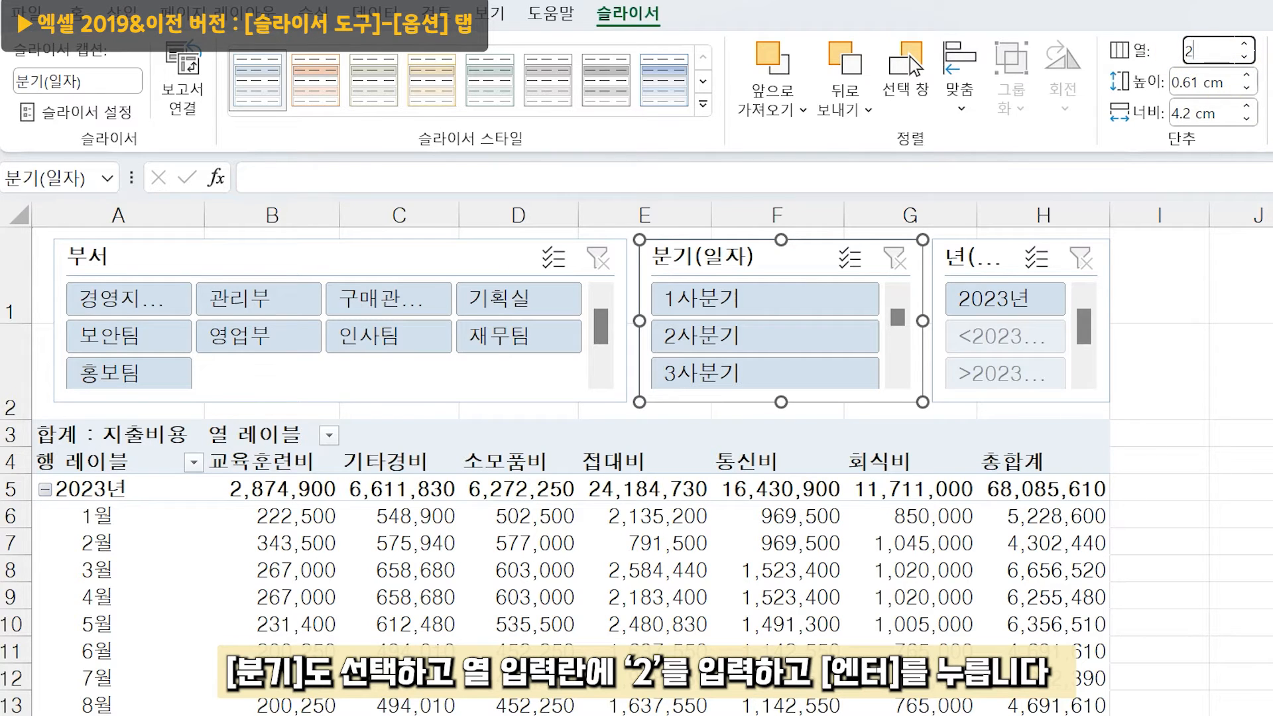
{"action": "key", "text": "Return"}
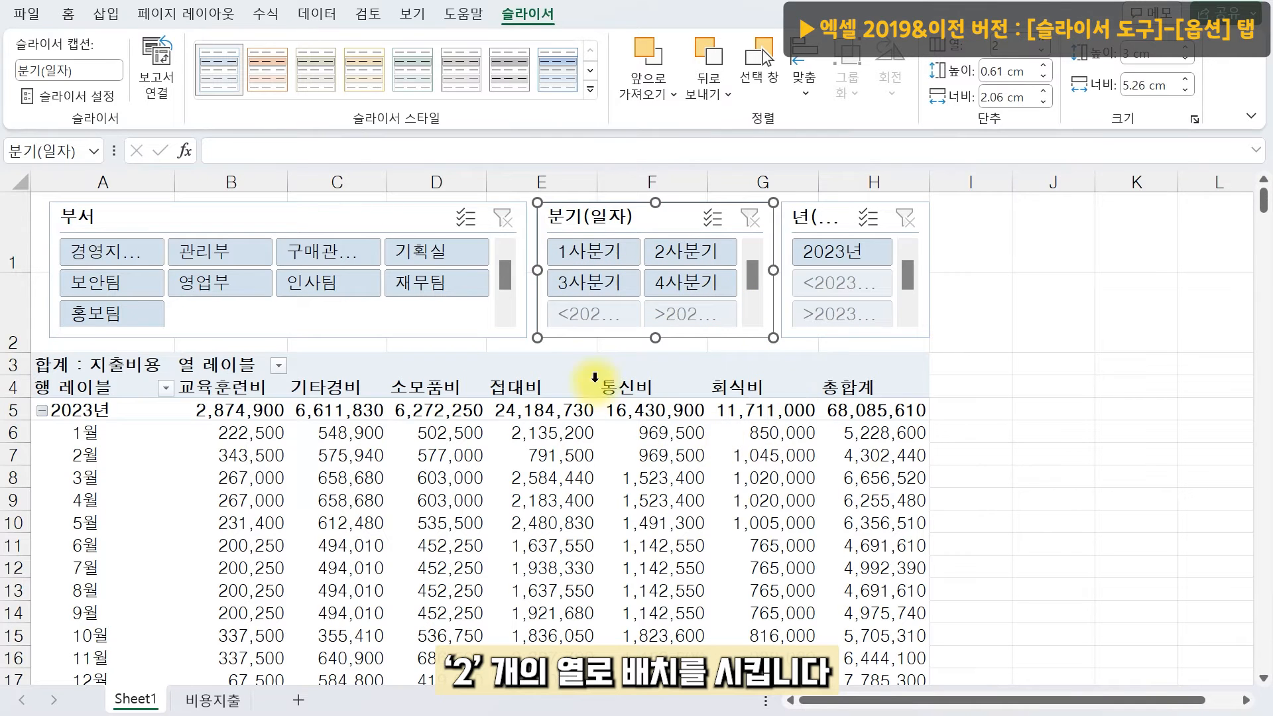
Apply the light orange slicer style to the 부서 slicer
{"action": "left_click", "coordinate": [307, 213]}
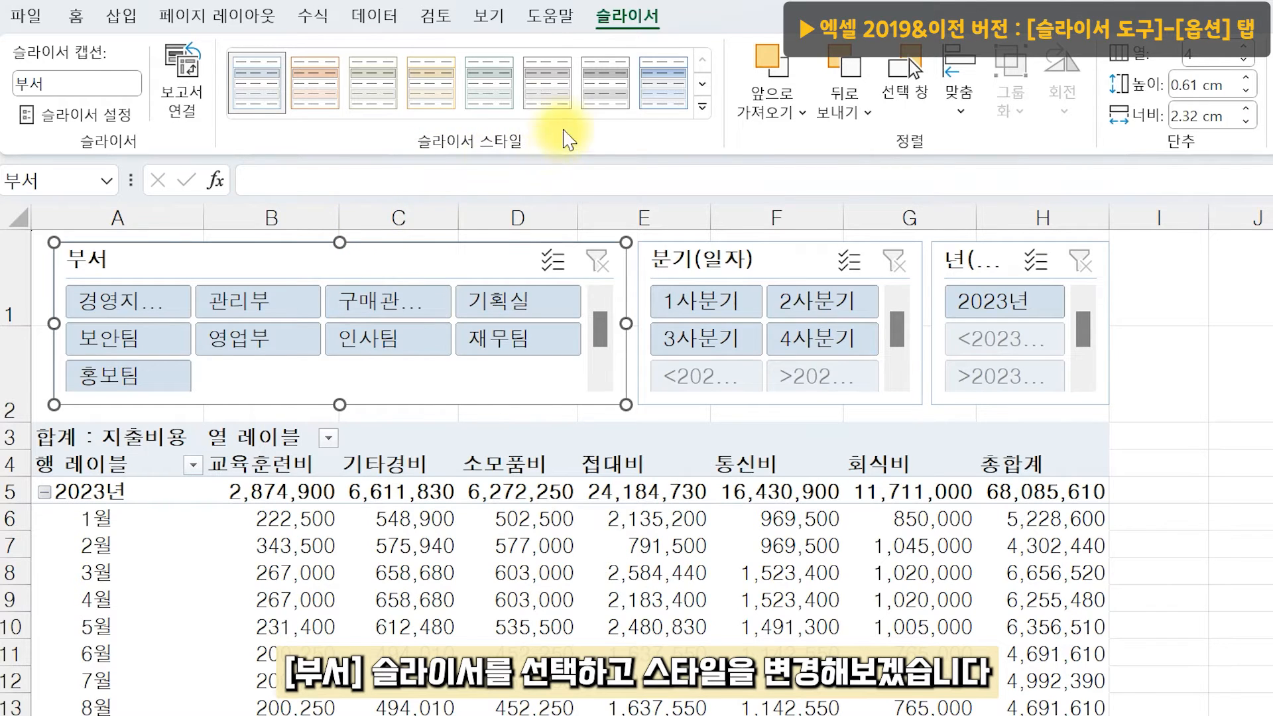
{"action": "left_click", "coordinate": [703, 106]}
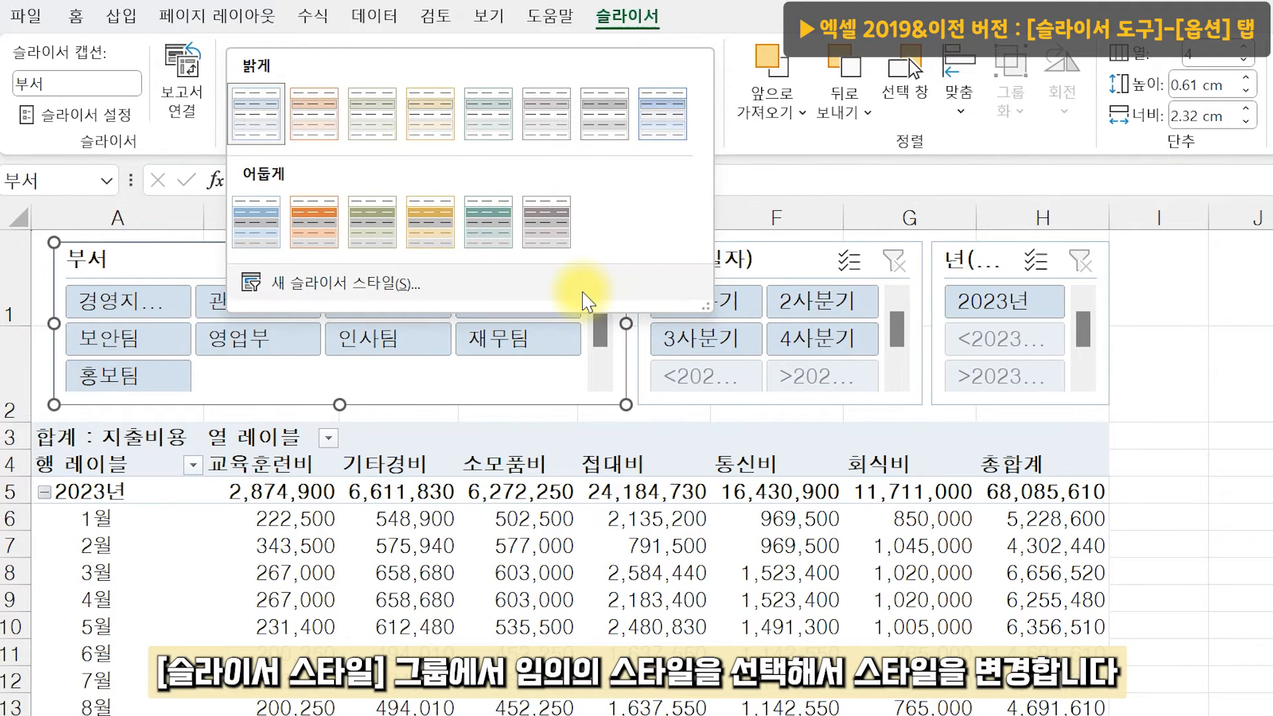
{"action": "left_click", "coordinate": [325, 136]}
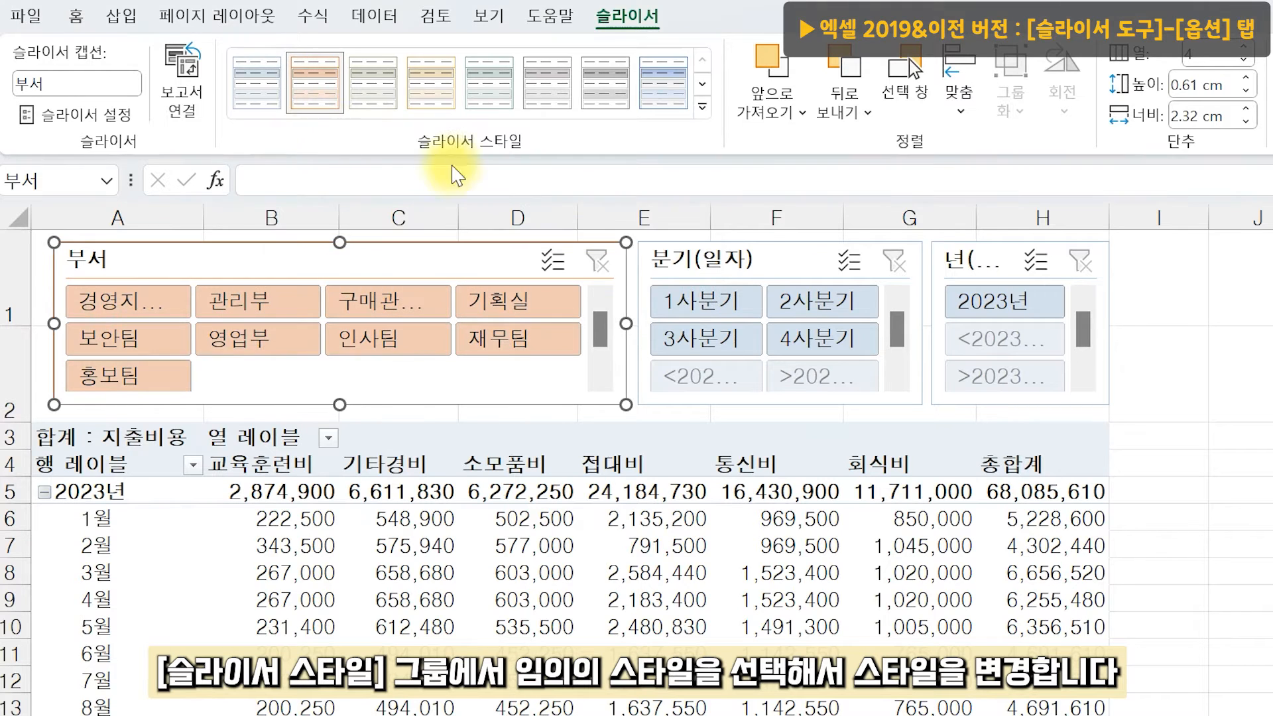
Apply the light yellow style to the 분기(일자) slicer and the light gray style to the 년(일자) slicer
{"action": "left_click", "coordinate": [718, 251]}
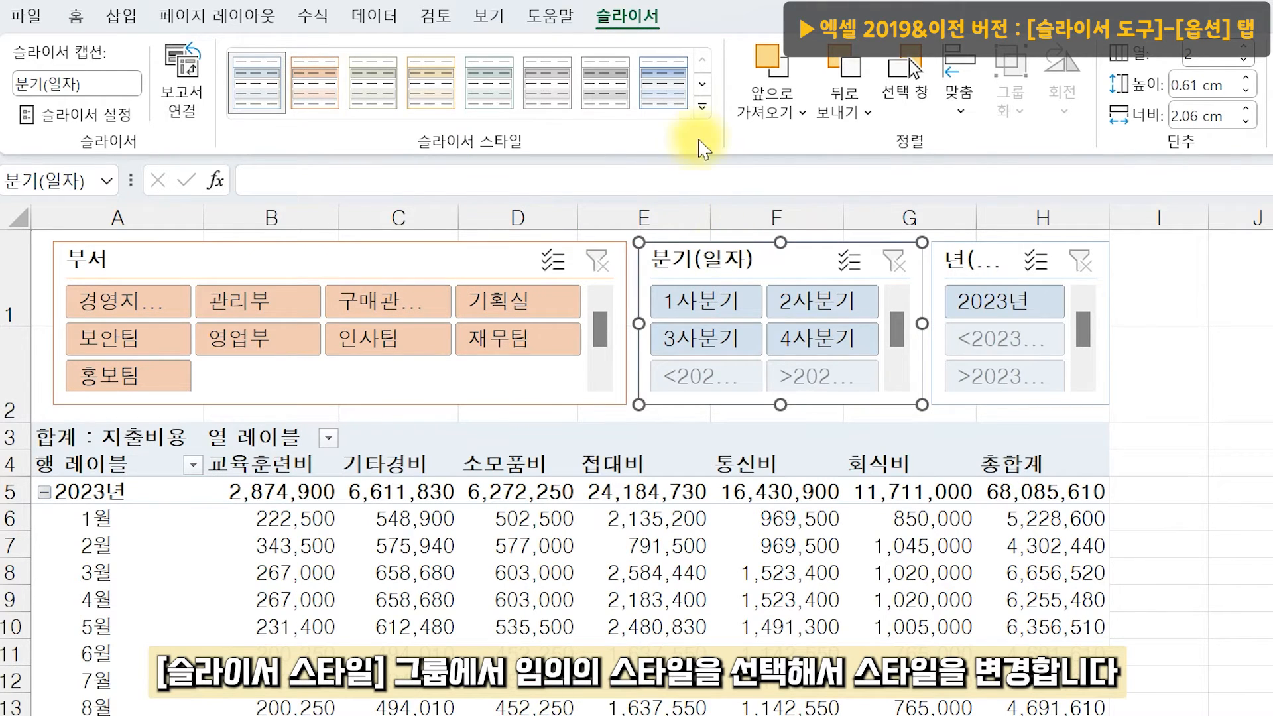
{"action": "left_click", "coordinate": [703, 107]}
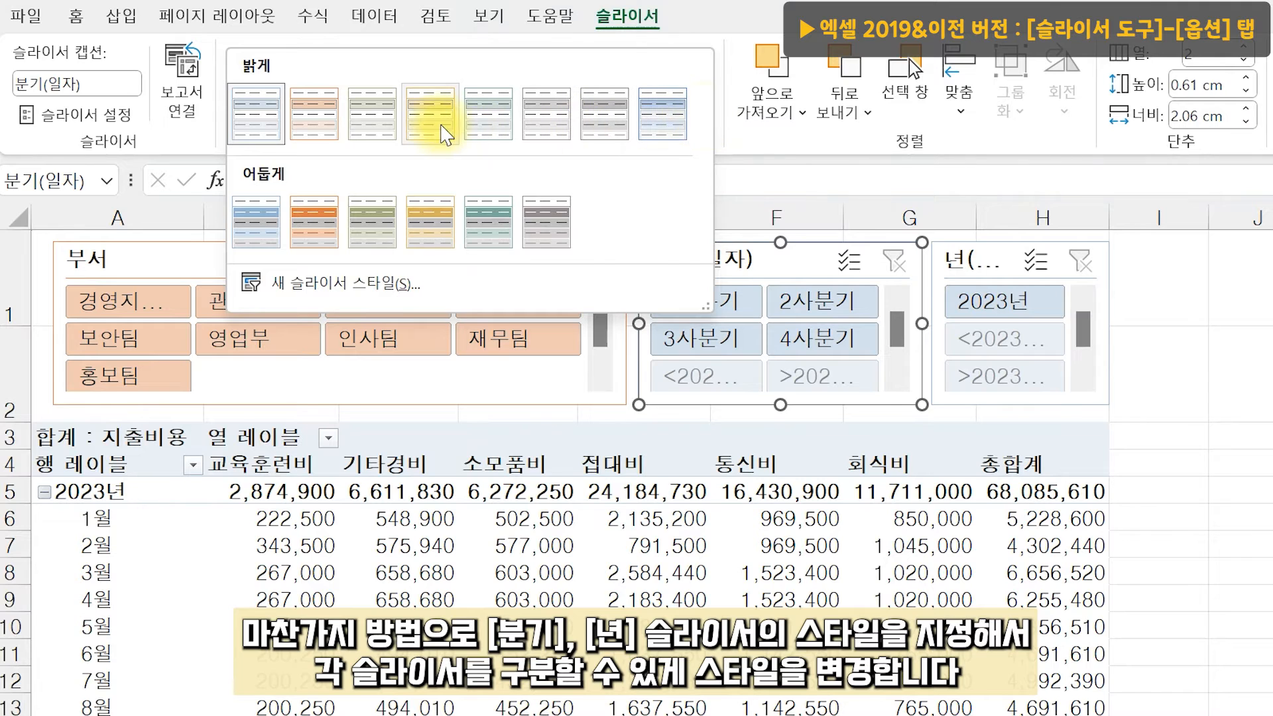
{"action": "left_click", "coordinate": [443, 131]}
{"action": "left_click", "coordinate": [939, 246]}
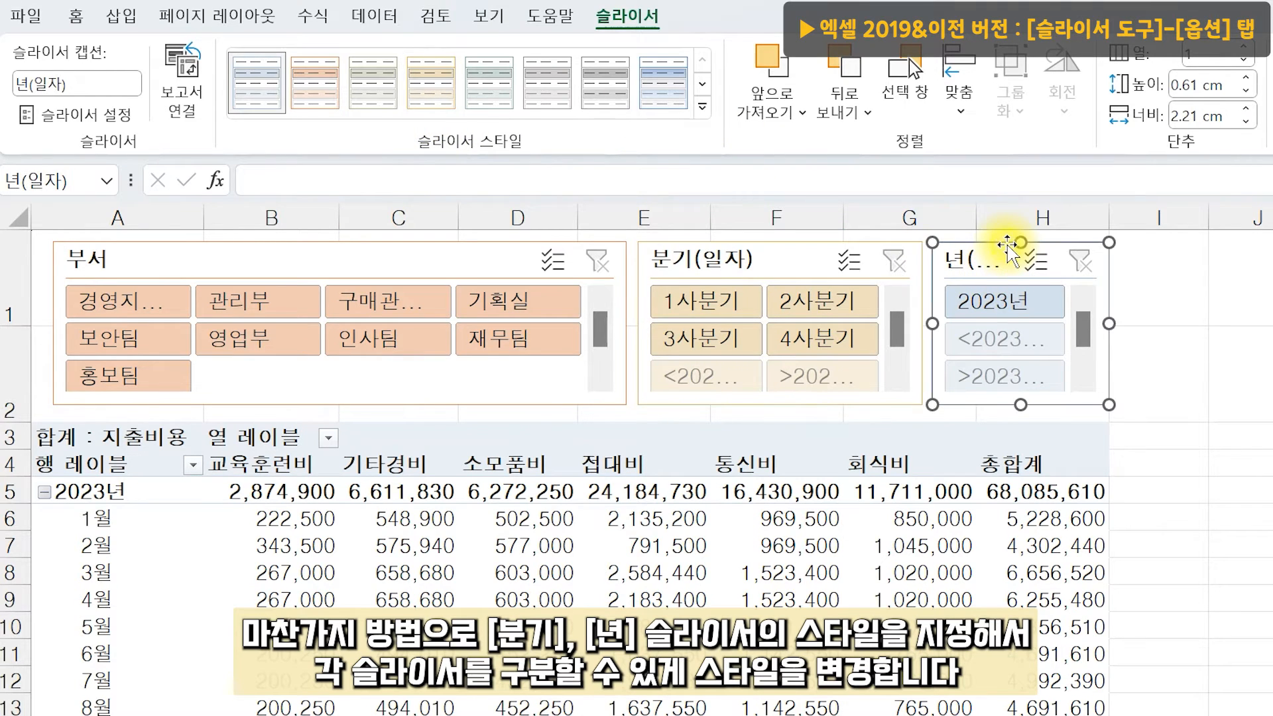
{"action": "left_click", "coordinate": [702, 107]}
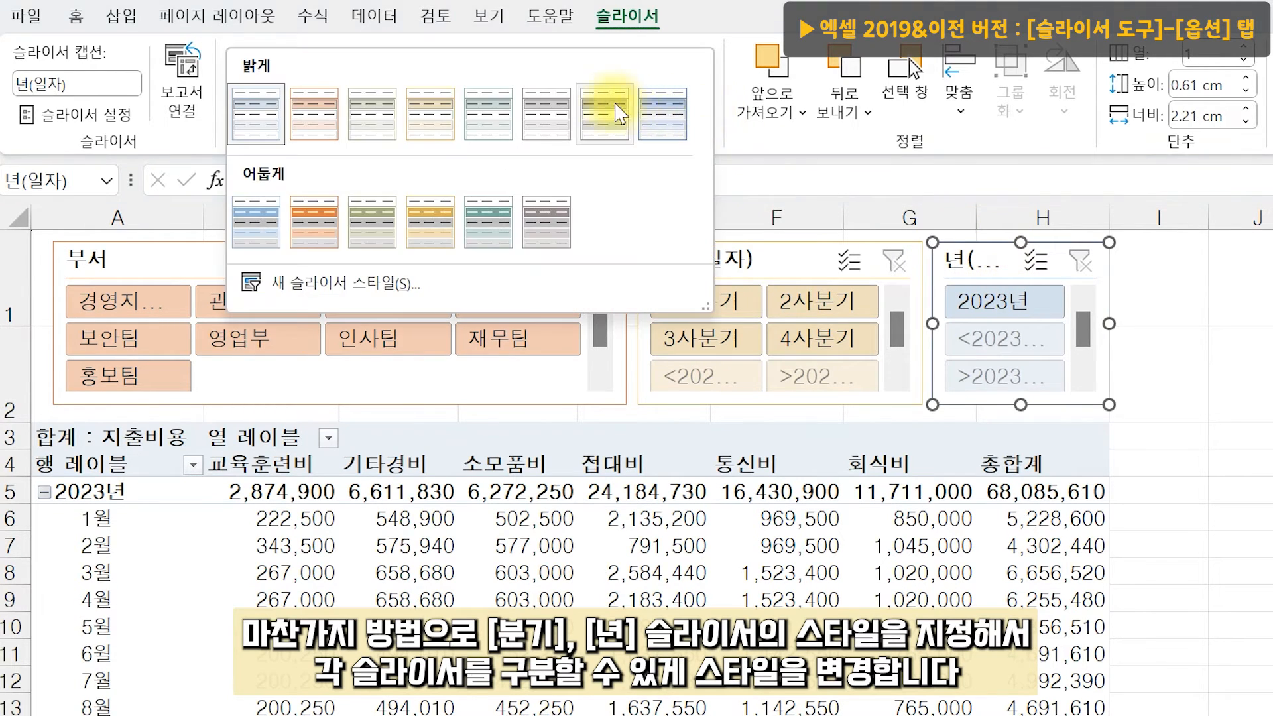
{"action": "left_click", "coordinate": [610, 108]}
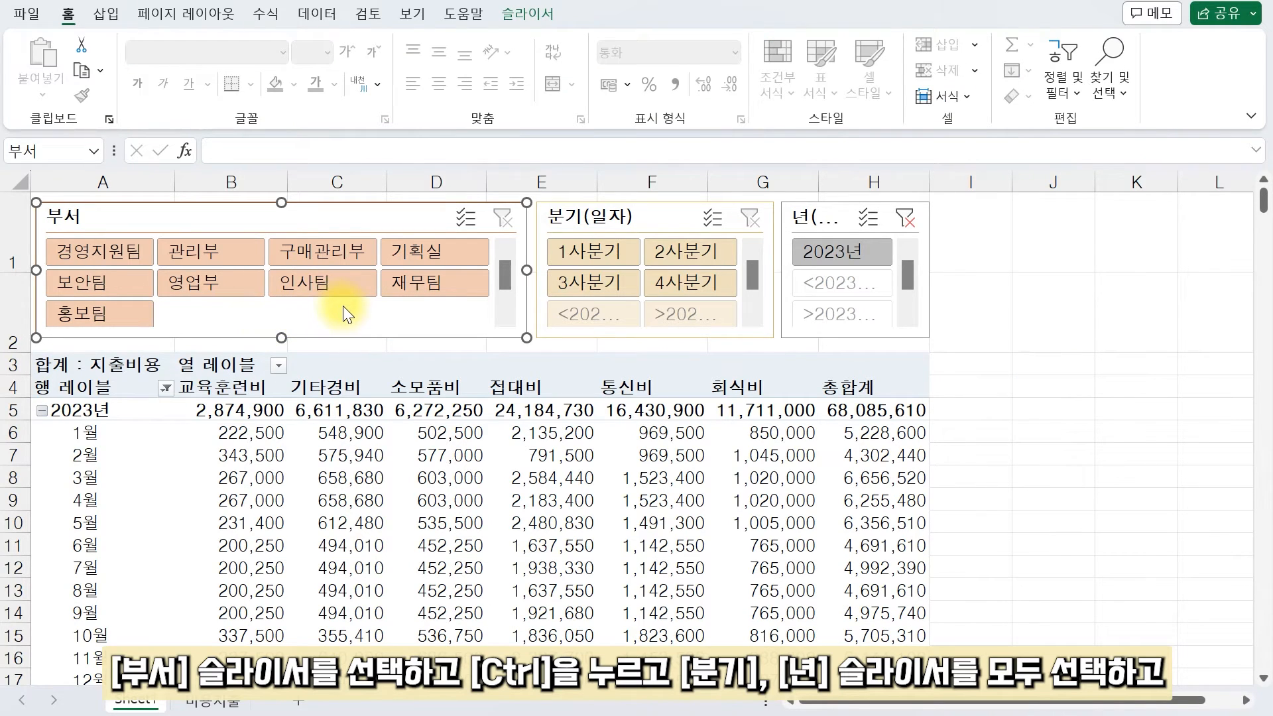
Hide items with no data in the 부서, 분기(일자) and 년(일자) slicers together
{"action": "left_click", "coordinate": [641, 217], "text": "ctrl"}
{"action": "left_click", "coordinate": [818, 217], "text": "ctrl"}
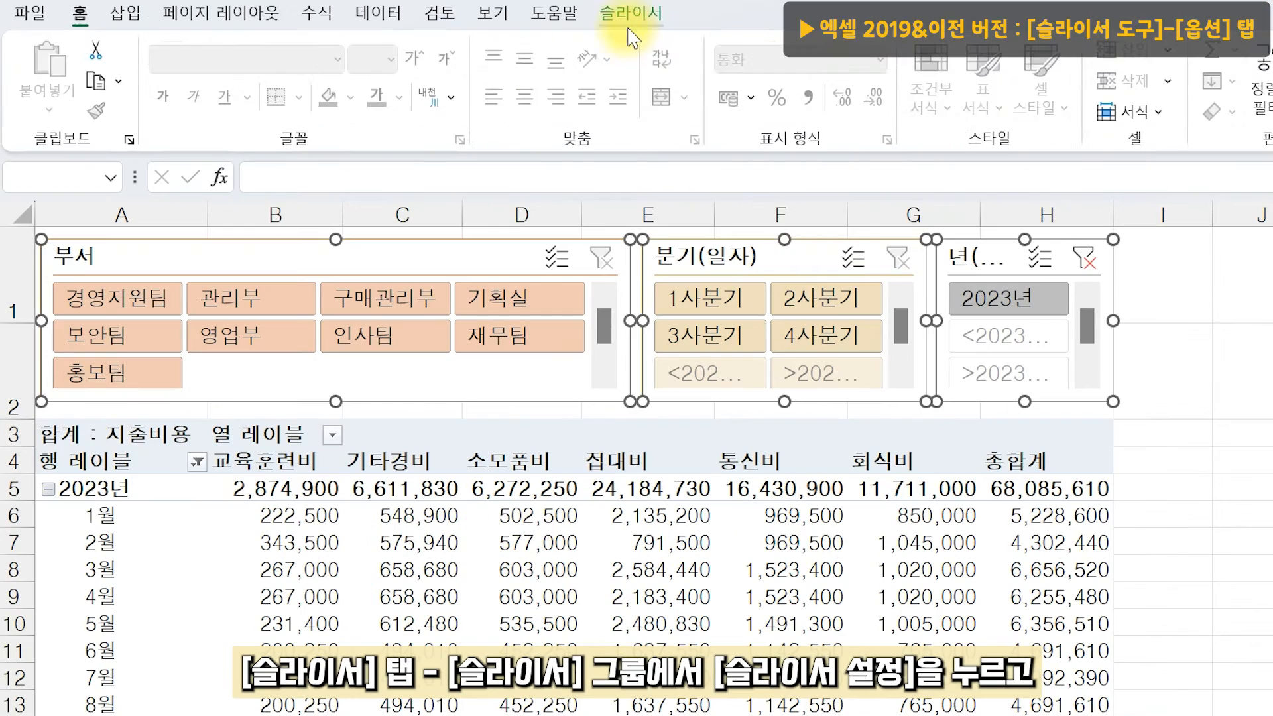
{"action": "left_click", "coordinate": [527, 14]}
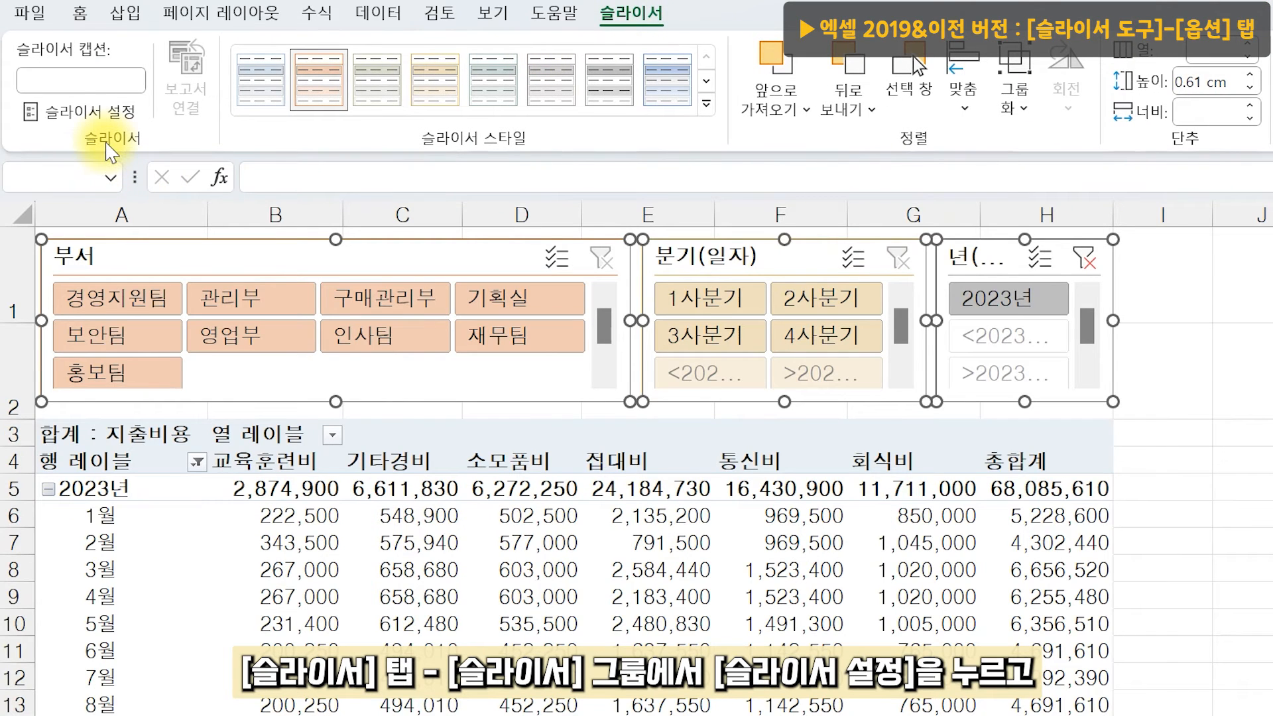
{"action": "left_click", "coordinate": [112, 114]}
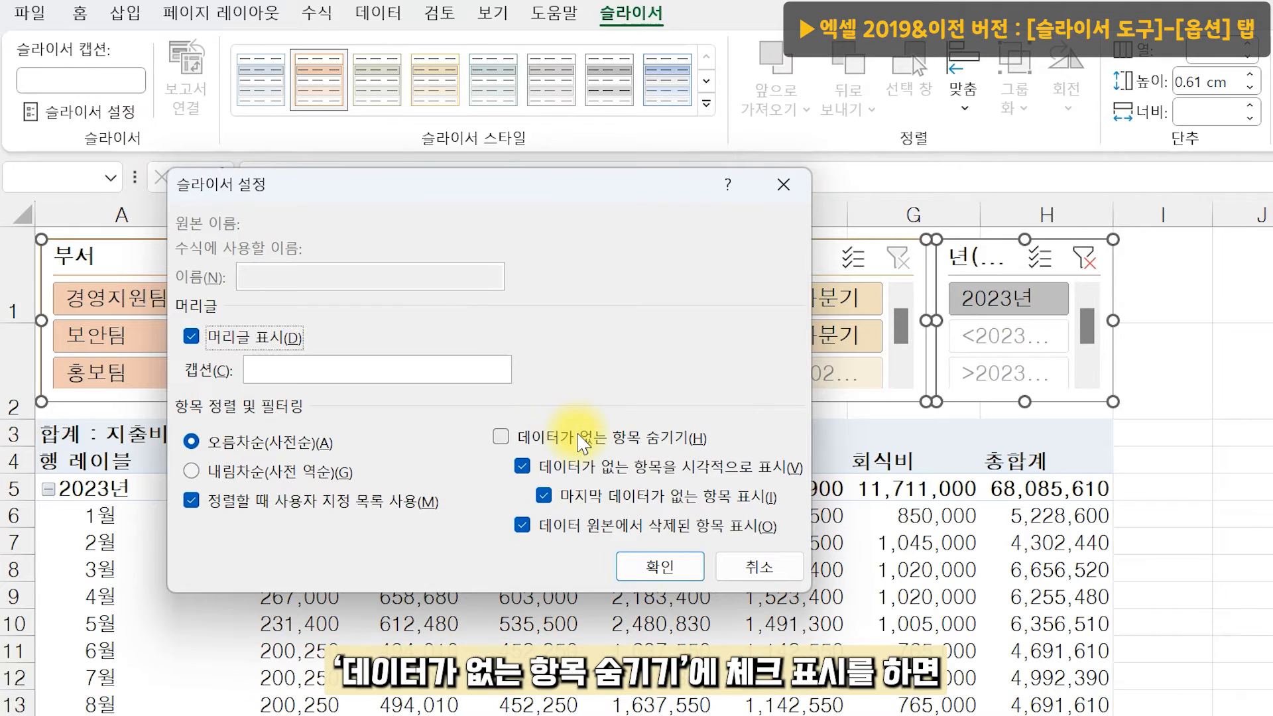
{"action": "left_click", "coordinate": [579, 438]}
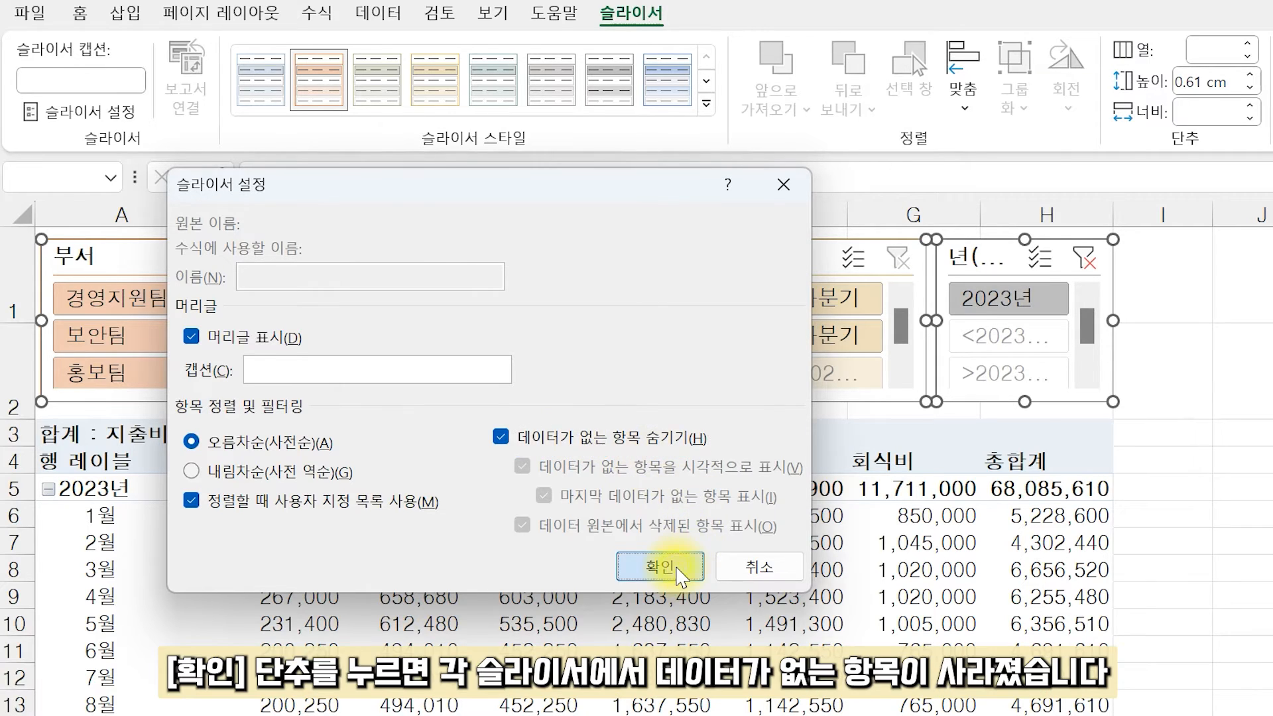
{"action": "left_click", "coordinate": [656, 565]}
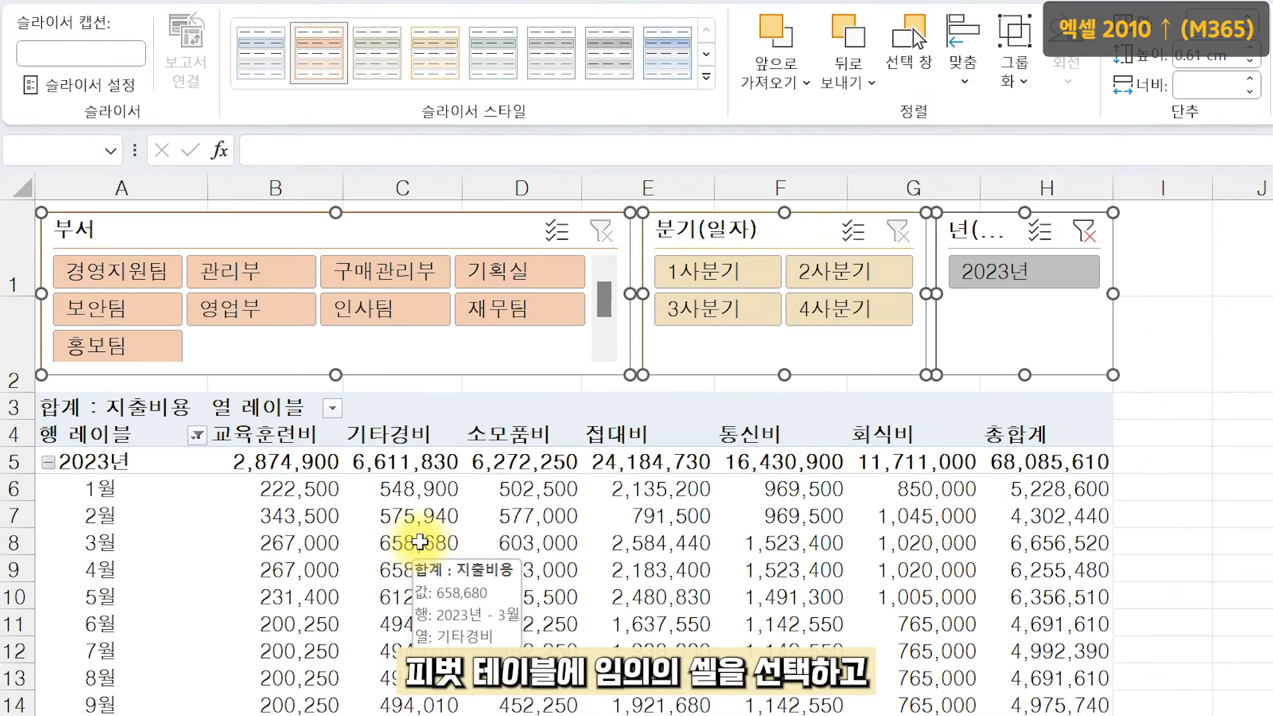
Filter the pivot table by slicer to the 영업부 department and to both 1사분기 and 2사분기
{"action": "left_click", "coordinate": [352, 478]}
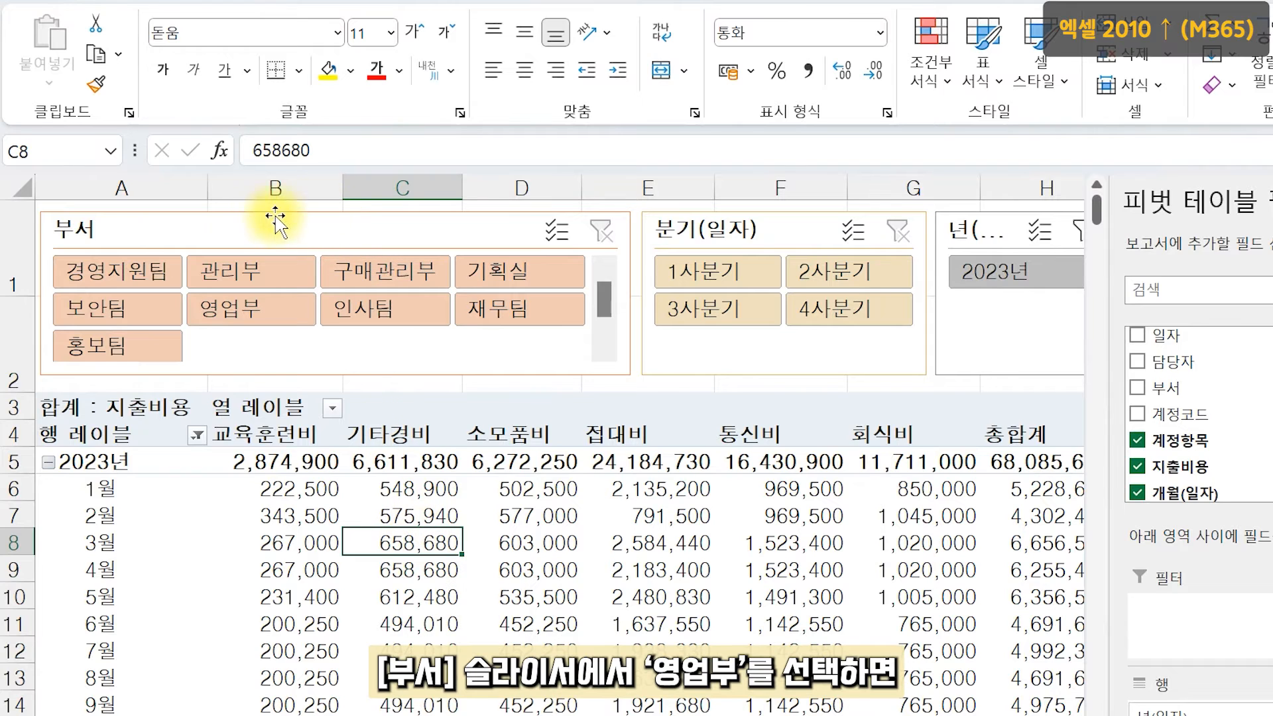
{"action": "left_click", "coordinate": [270, 319]}
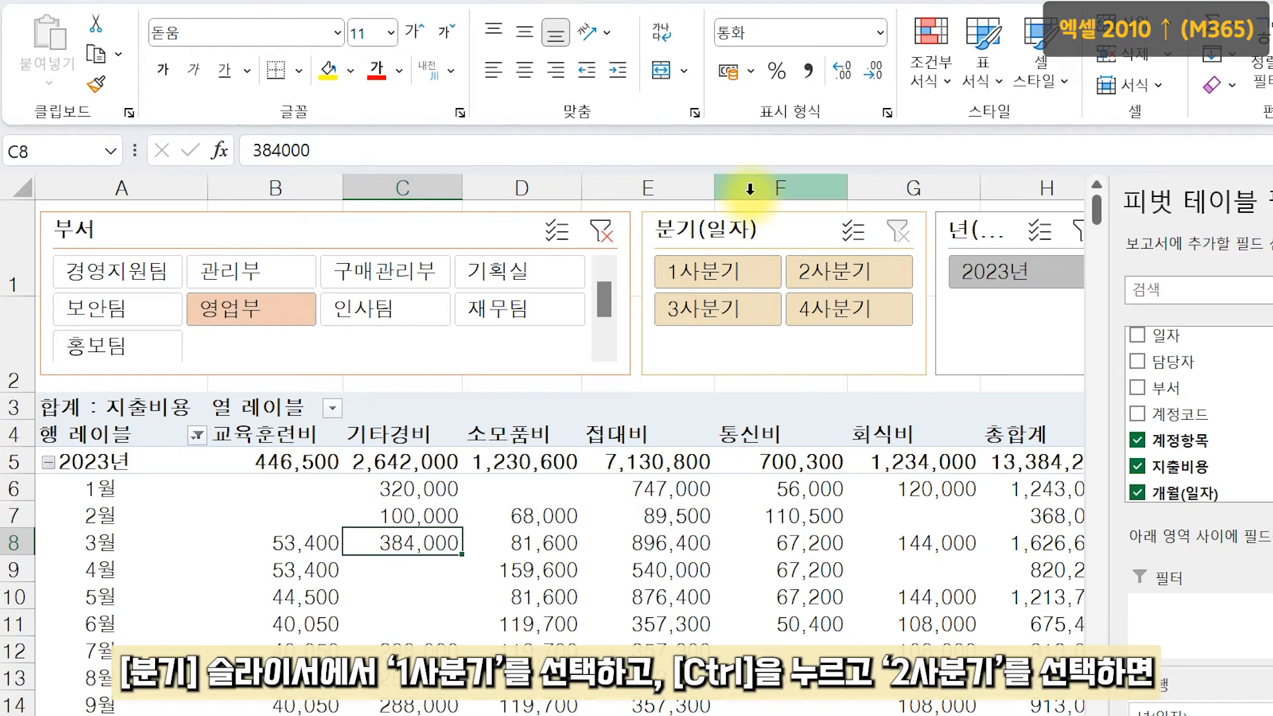
{"action": "left_click", "coordinate": [726, 274]}
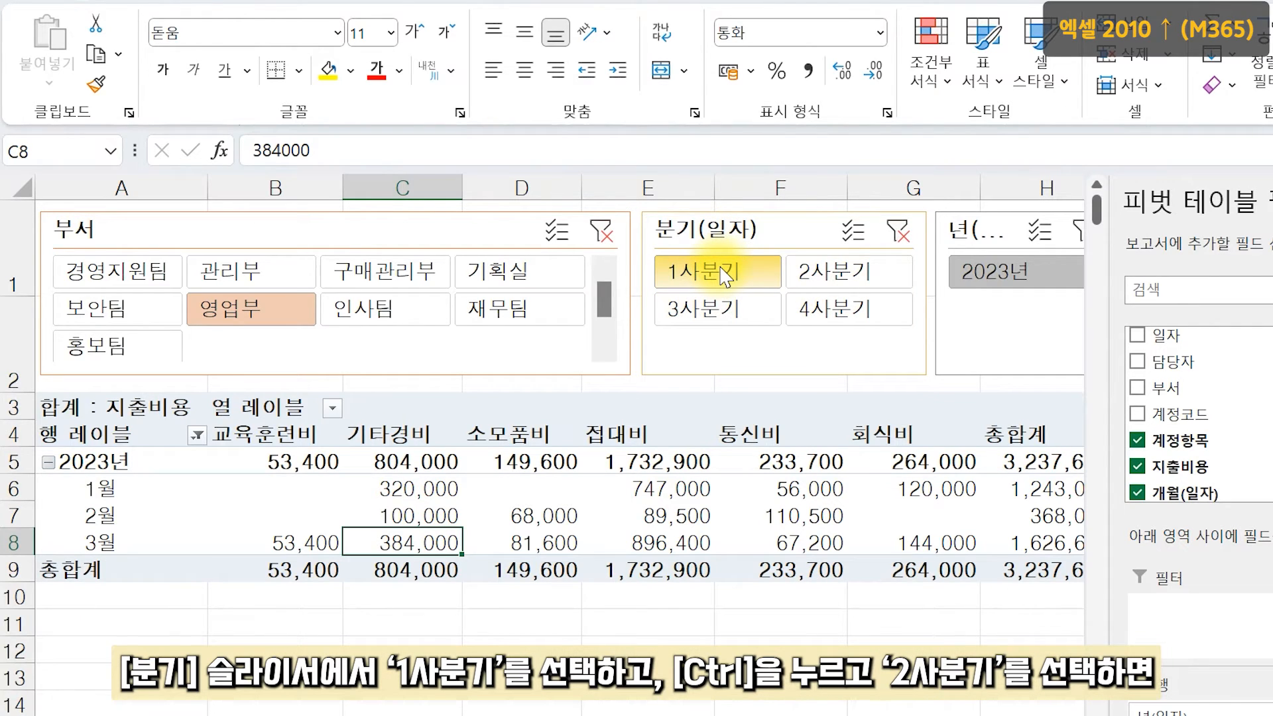
{"action": "left_click", "coordinate": [841, 277], "text": "ctrl"}
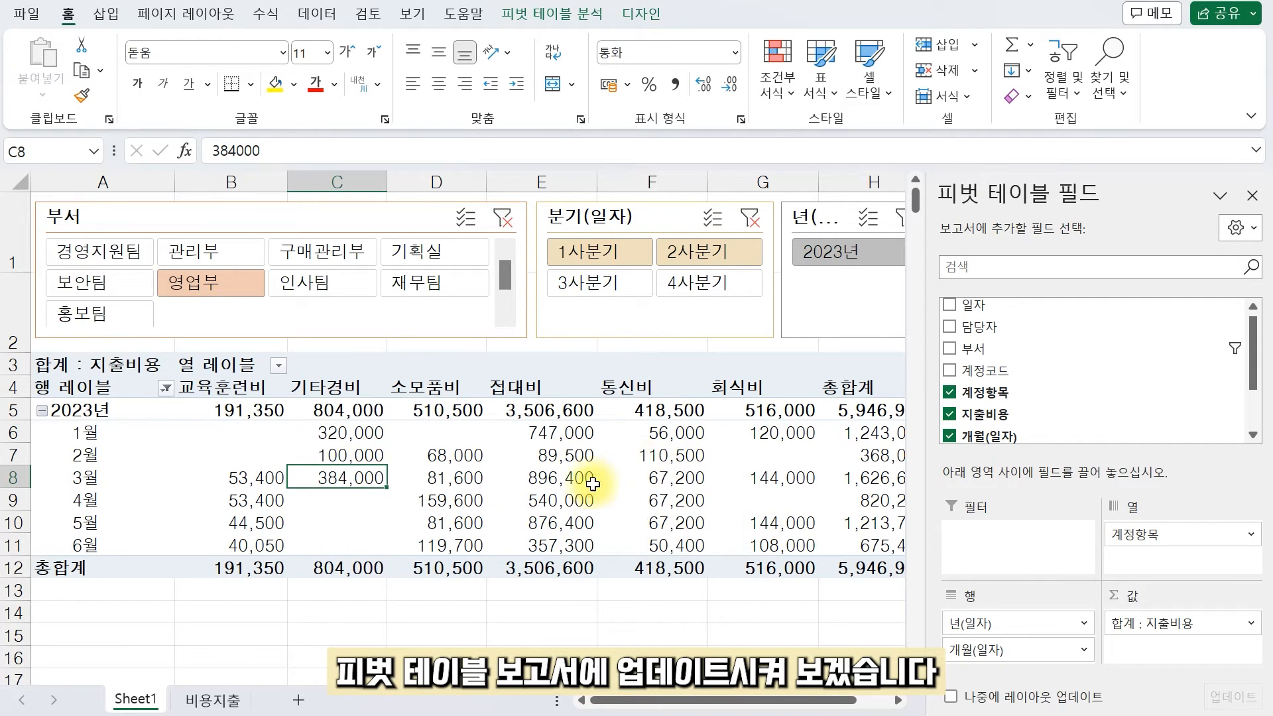
Add a record in row 469 of the 비용지출 sheet: 2024-01-01, the person's name, 영업부, CA020, 소모품비 and 34,000
{"action": "left_click", "coordinate": [219, 701]}
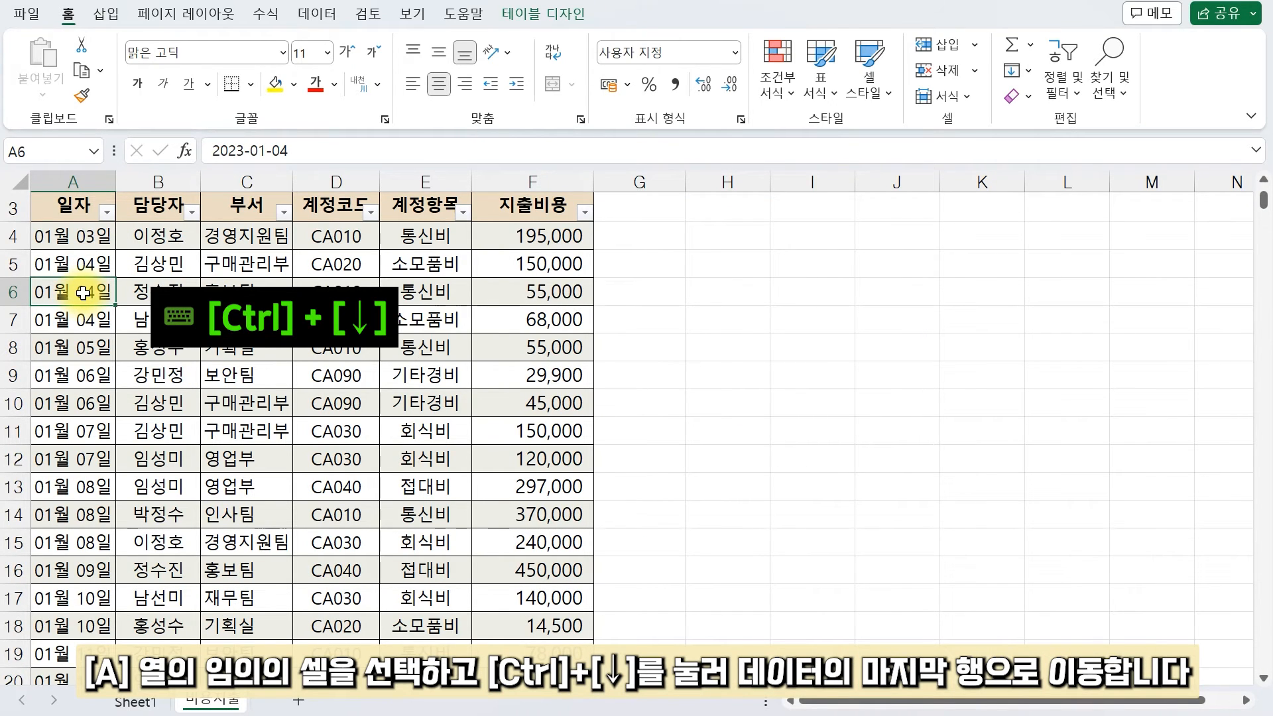
{"action": "key", "text": "ctrl+Down"}
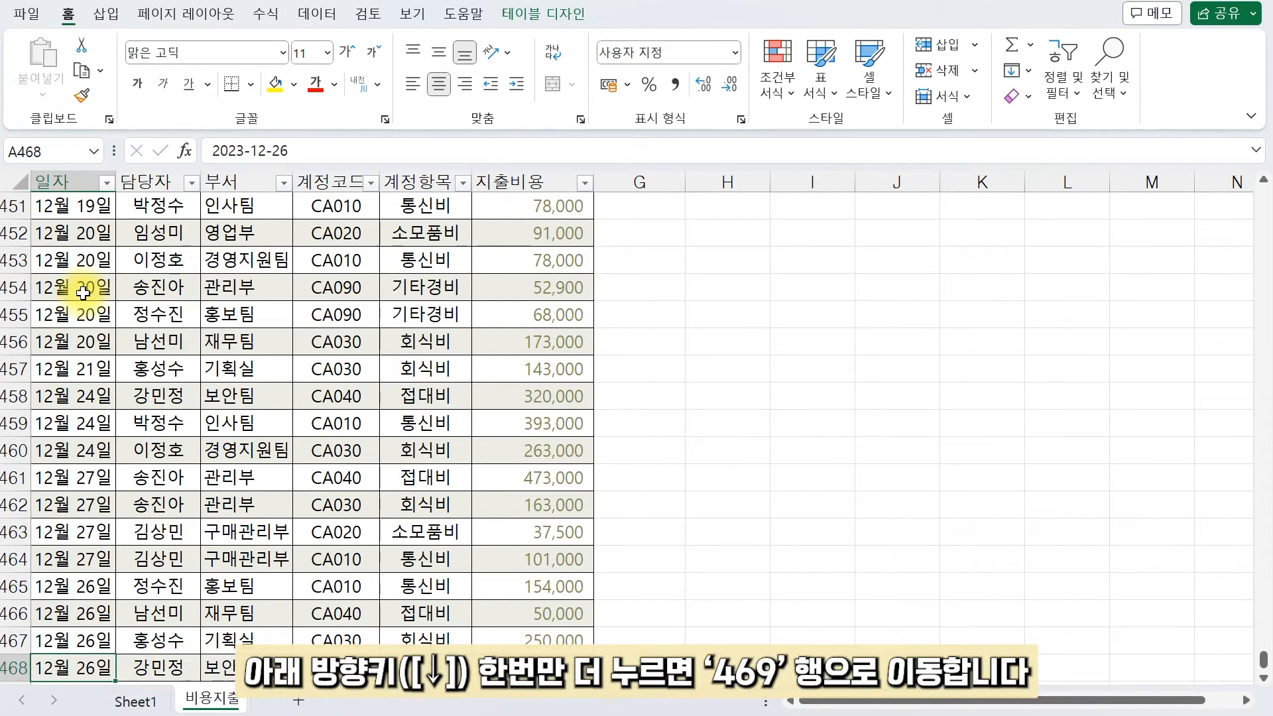
{"action": "key", "text": "Down"}
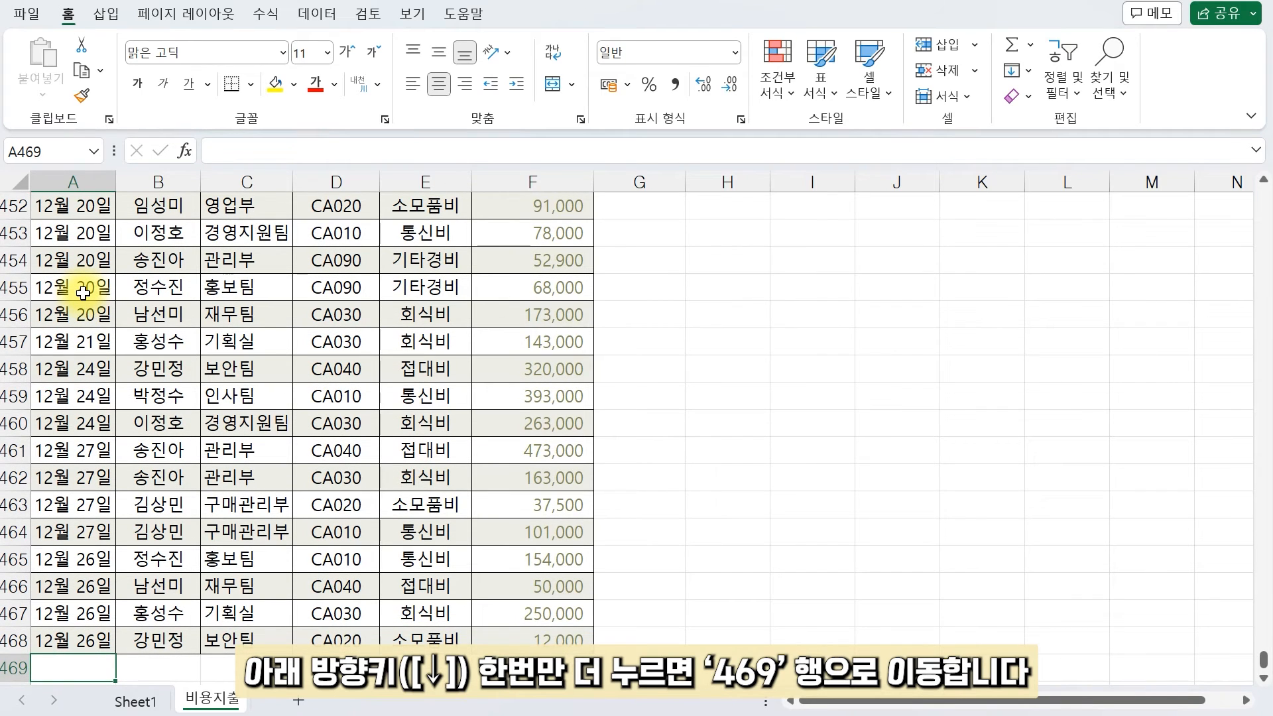
{"action": "scroll", "coordinate": [269, 362], "scroll_direction": "down", "scroll_amount": 2}
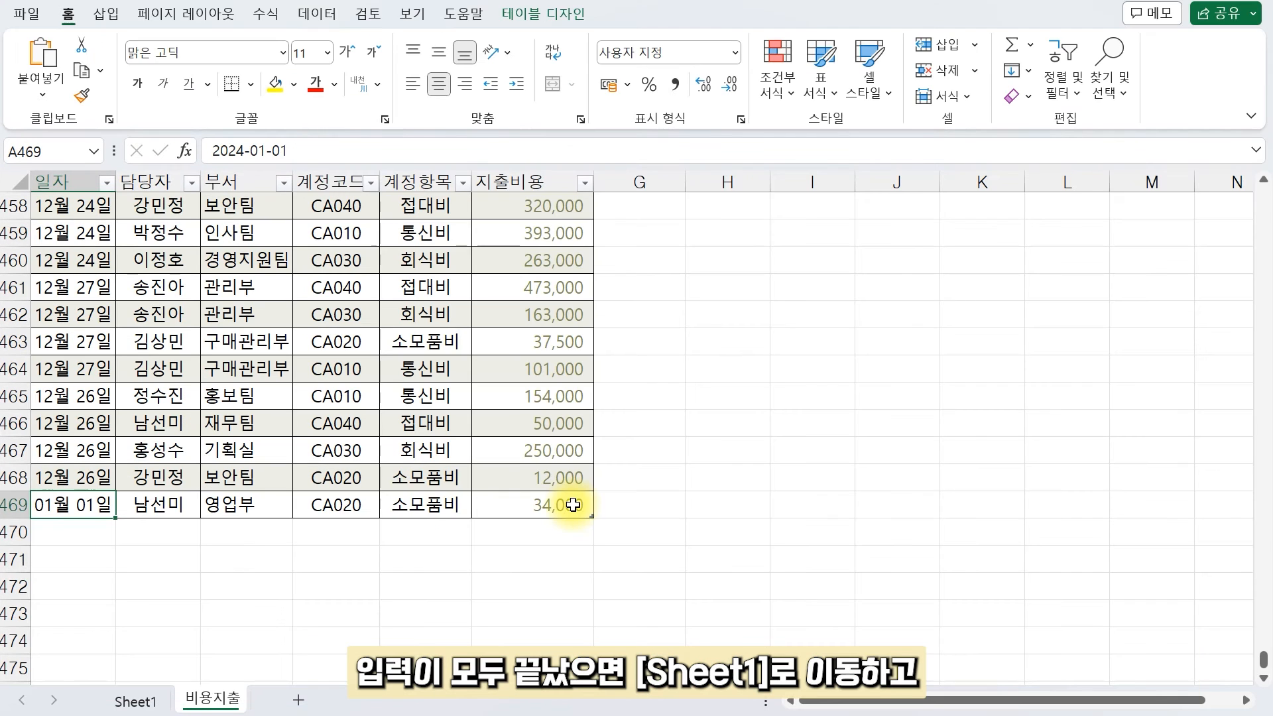
Refresh the pivot table on Sheet1 and select both 2023년 and 2024년 in the year slicer
{"action": "left_click", "coordinate": [143, 701]}
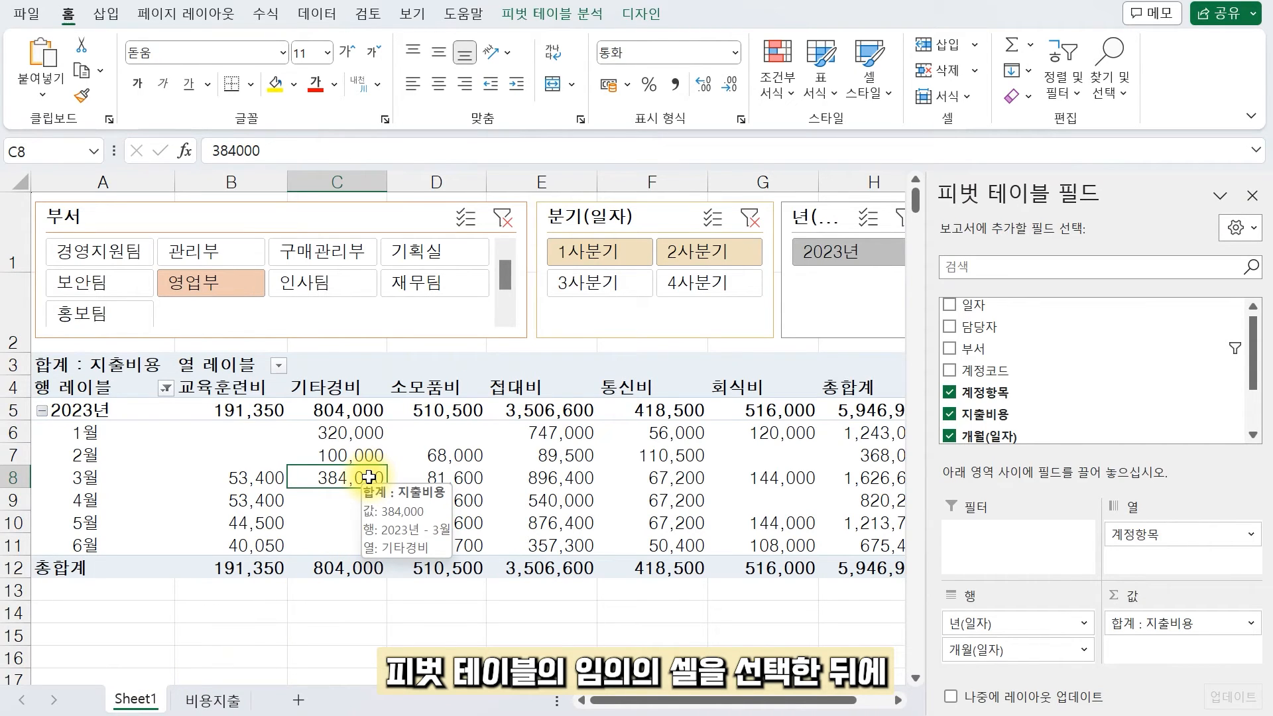
{"action": "left_click", "coordinate": [568, 13]}
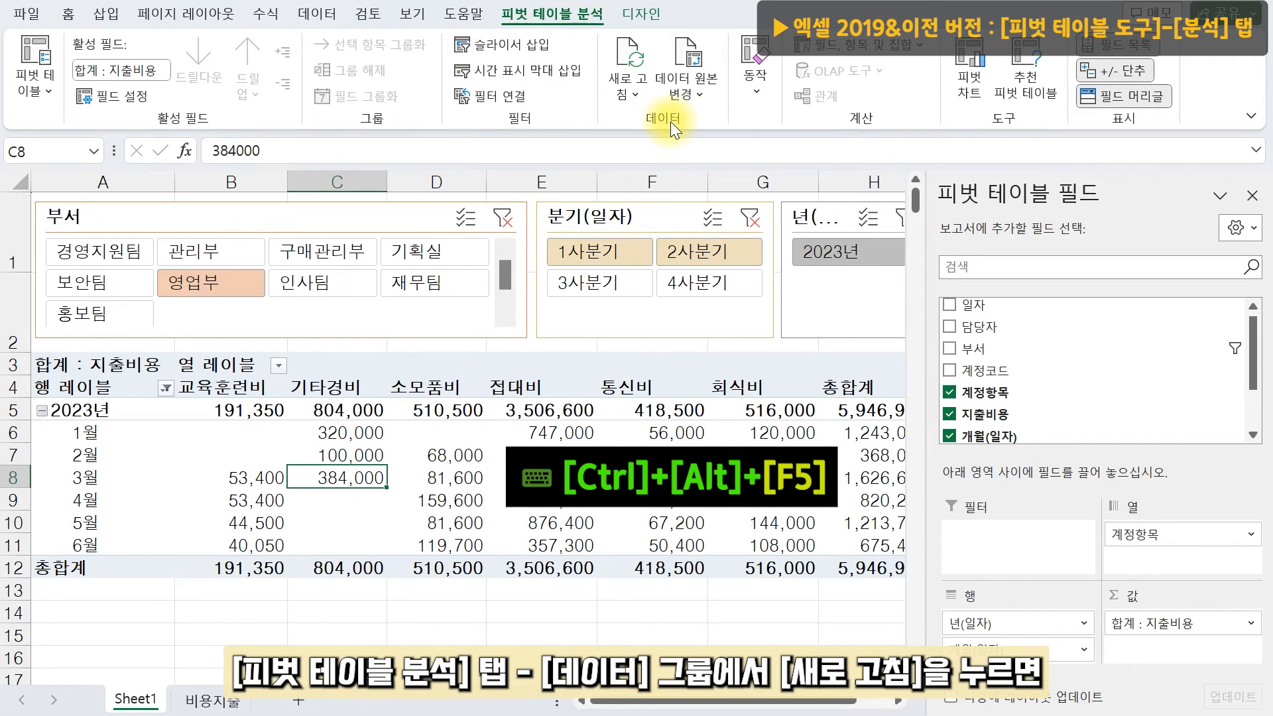
{"action": "left_click", "coordinate": [627, 53]}
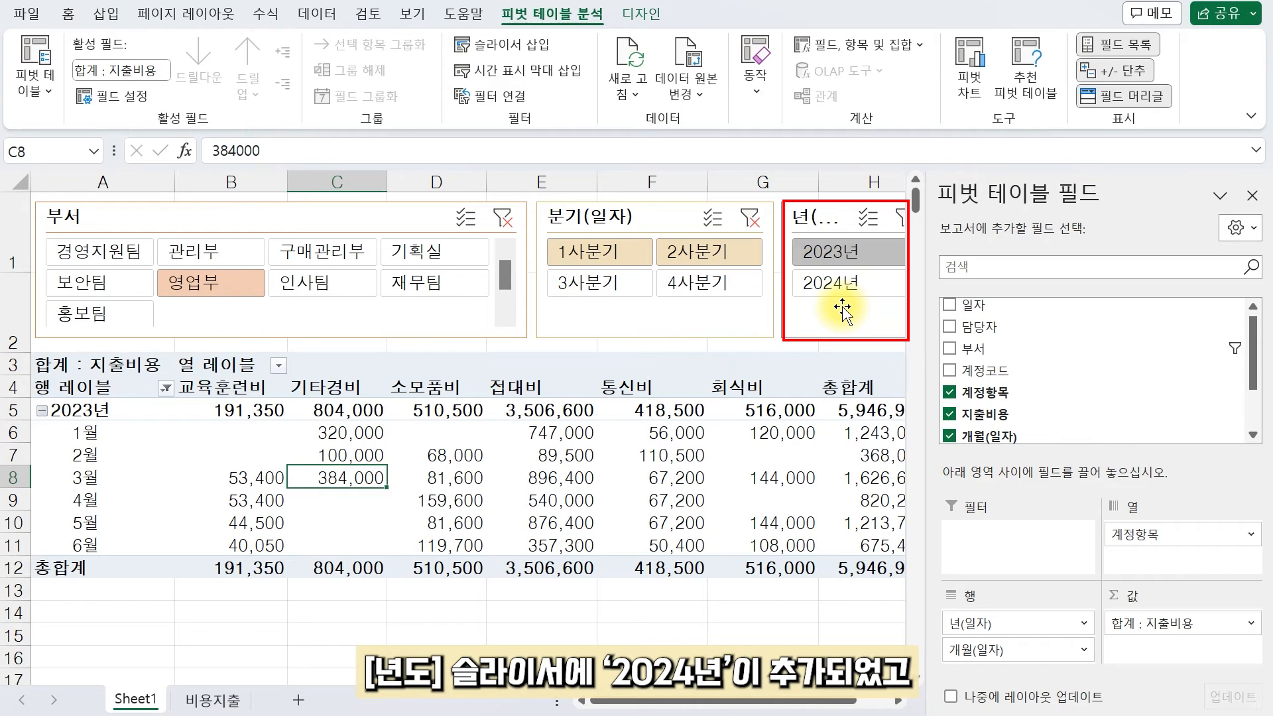
{"action": "left_click", "coordinate": [870, 252]}
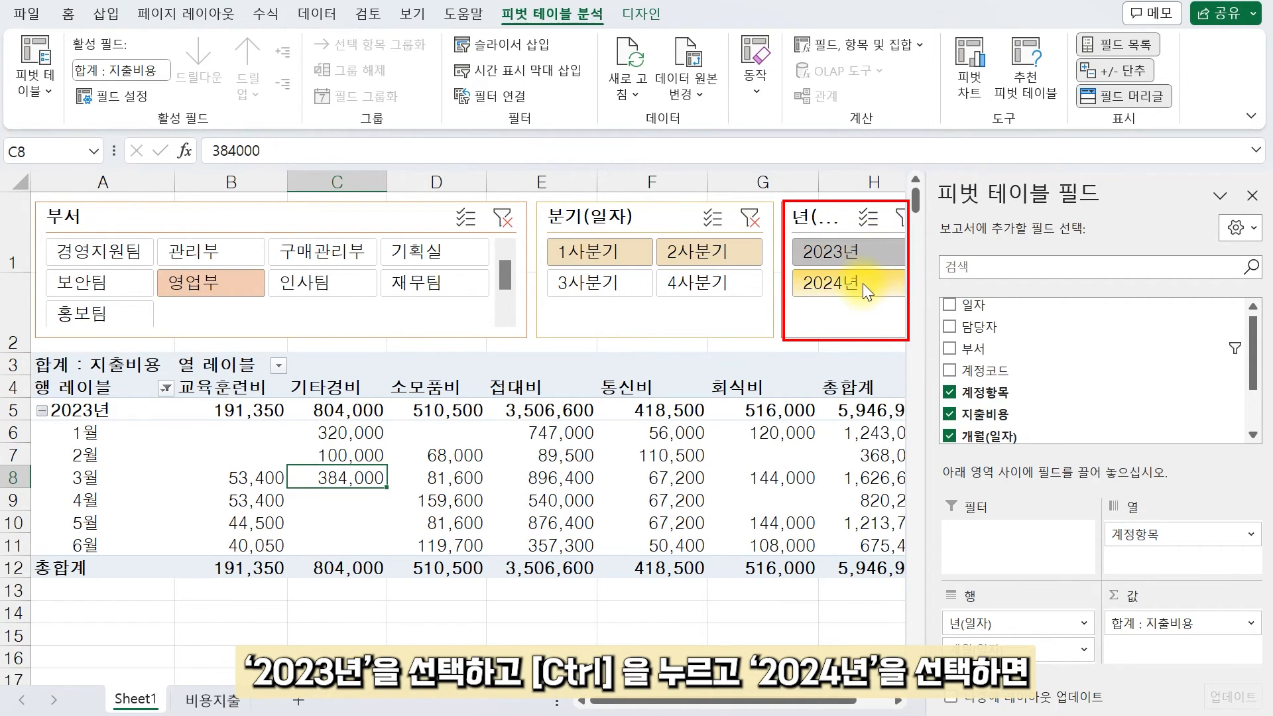
{"action": "left_click", "coordinate": [862, 284], "text": "ctrl"}
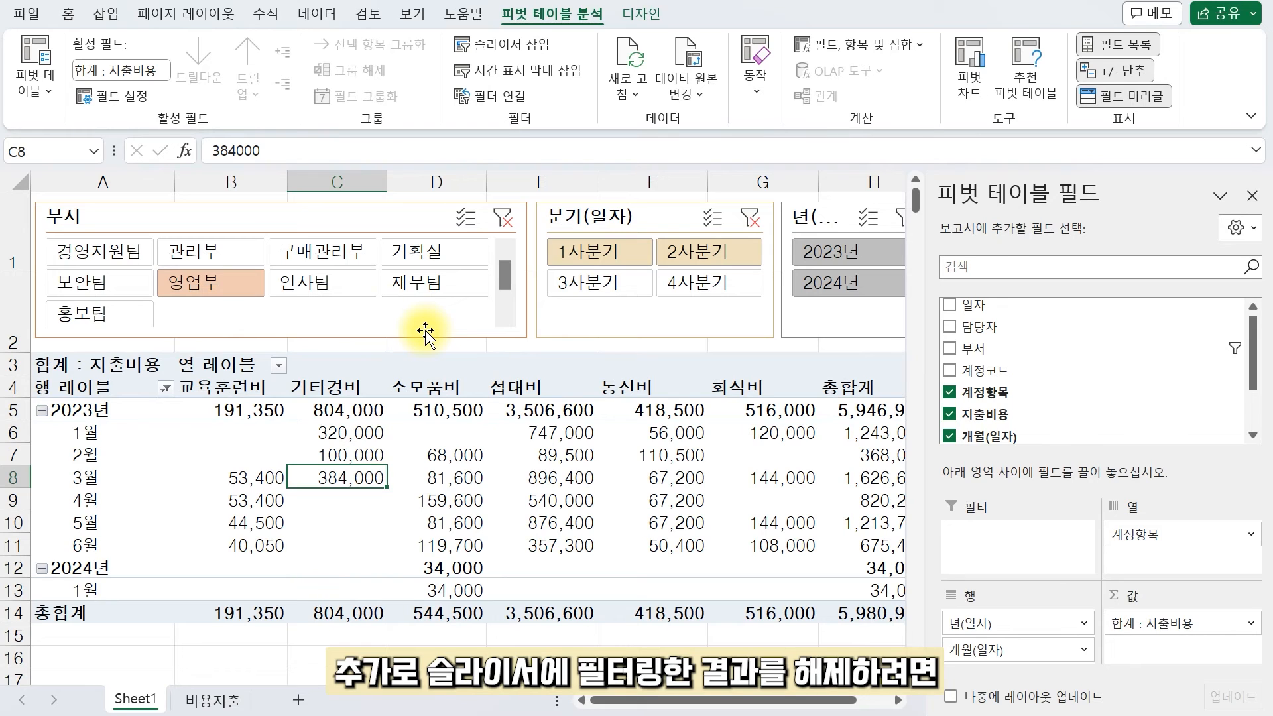
Clear the filters of the 부서, 분기(일자) and 년(일자) slicers one after another
{"action": "left_click", "coordinate": [266, 214]}
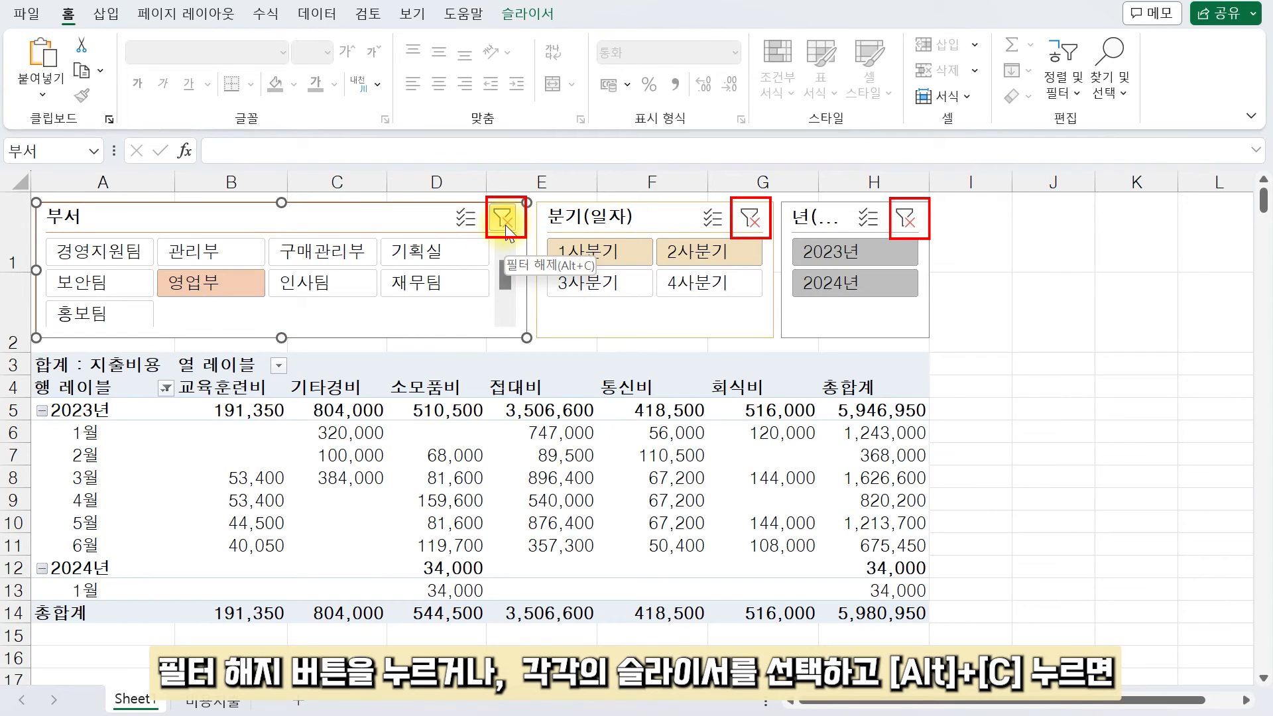
{"action": "key", "text": "alt+c"}
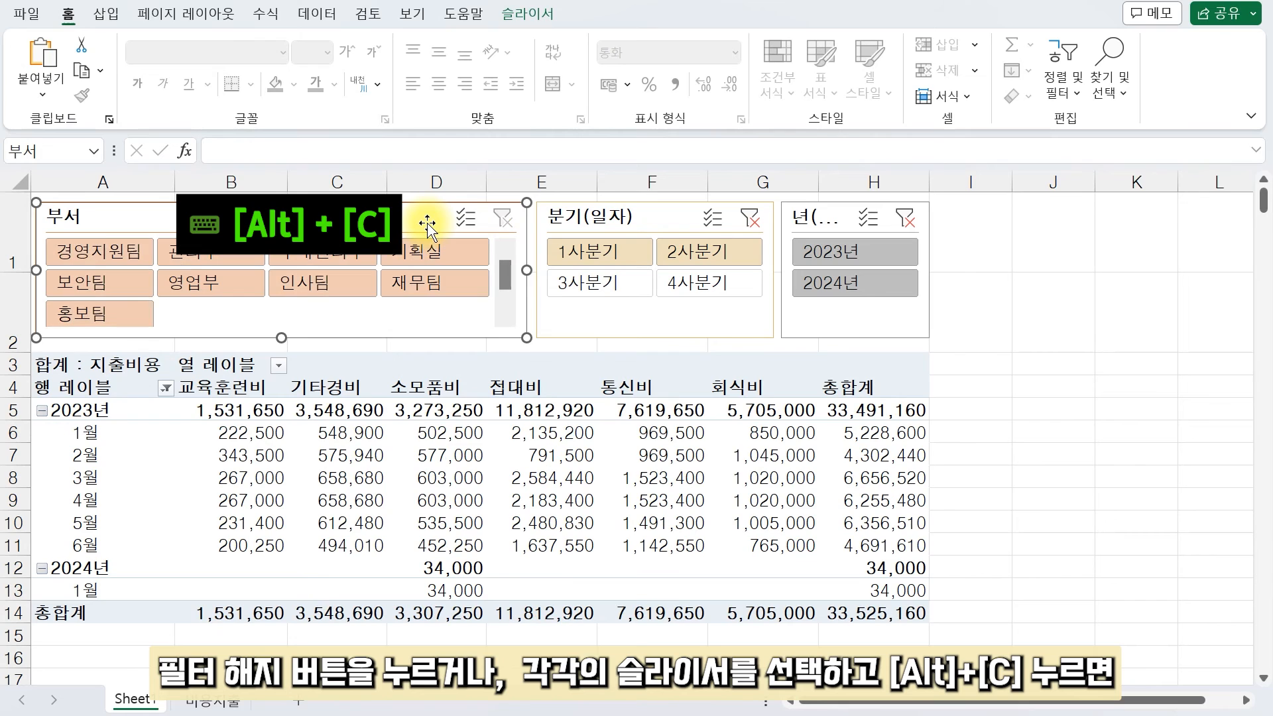
{"action": "left_click", "coordinate": [657, 213]}
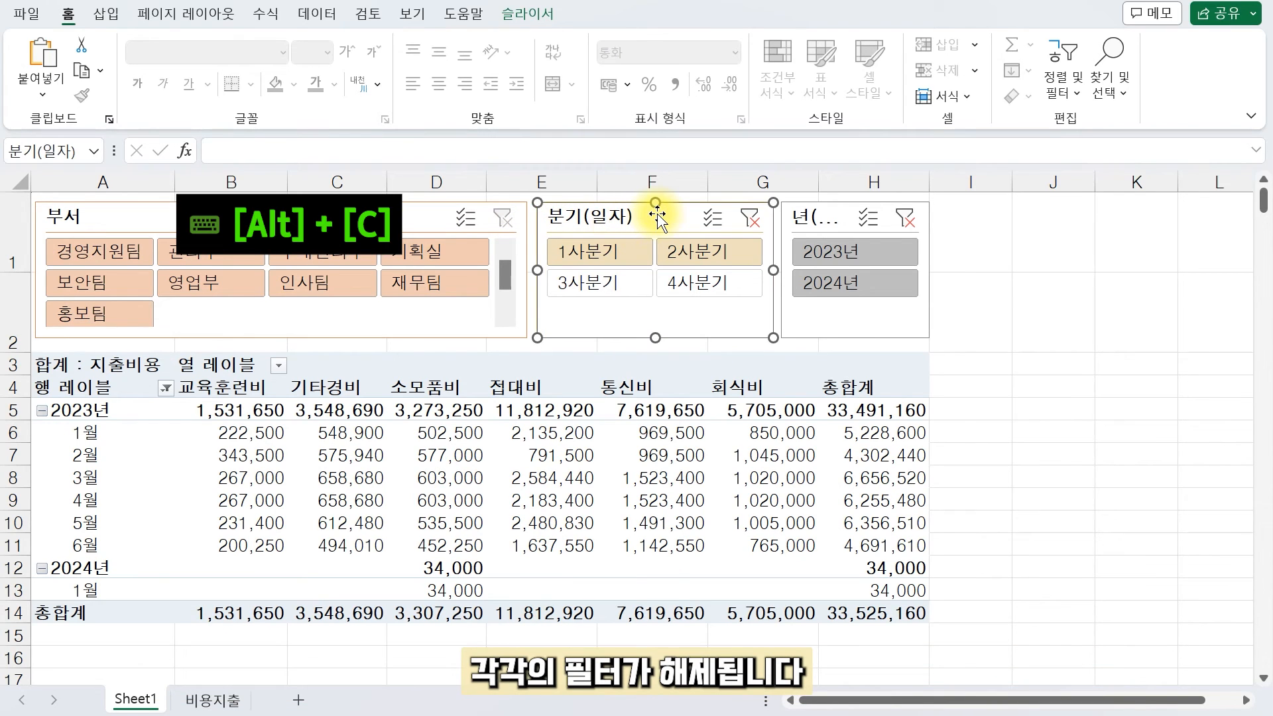
{"action": "key", "text": "alt+c"}
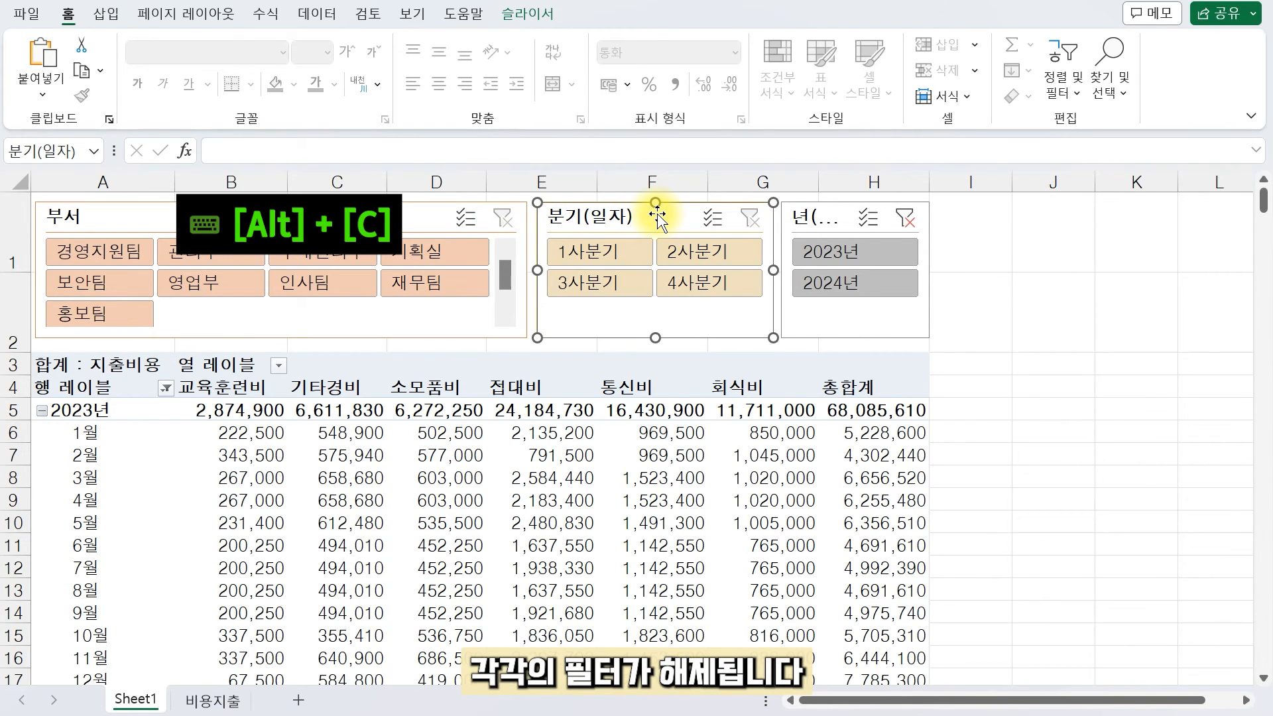
{"action": "left_click", "coordinate": [844, 207]}
{"action": "key", "text": "alt+c"}
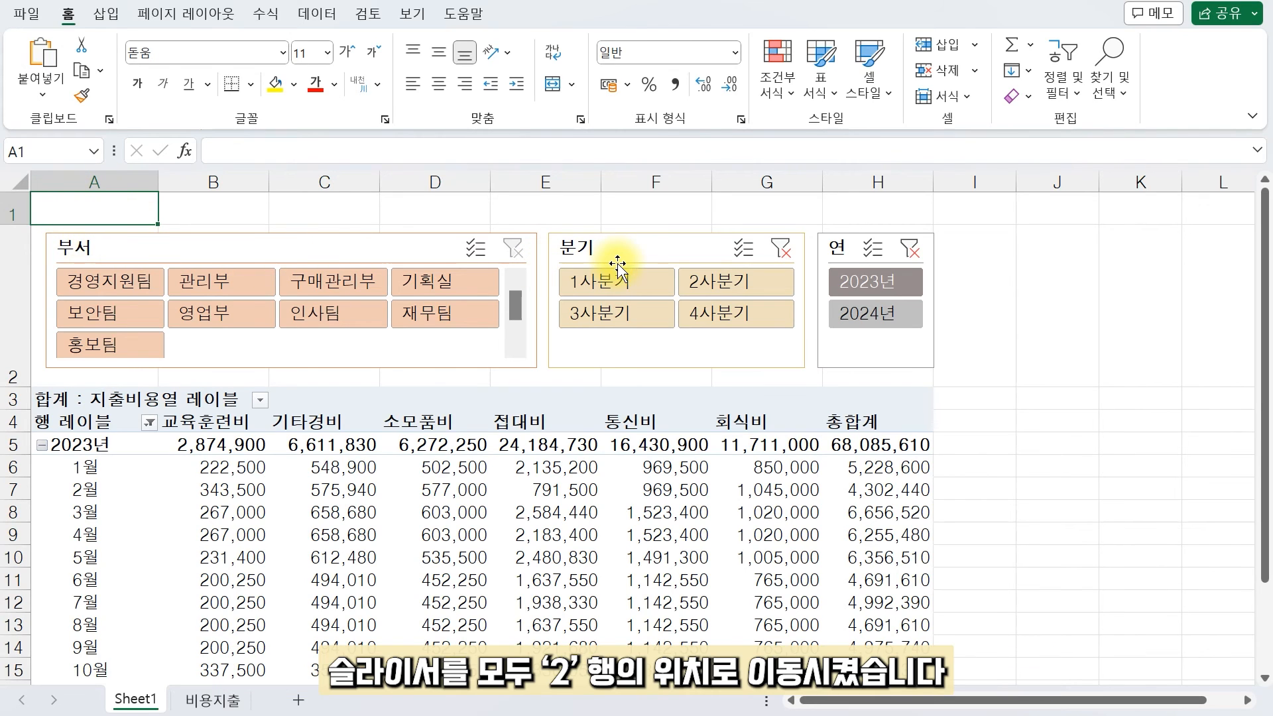
Add the 담당자 field to the pivot table's report filter area and view the items in its filter list
{"action": "left_click", "coordinate": [913, 276]}
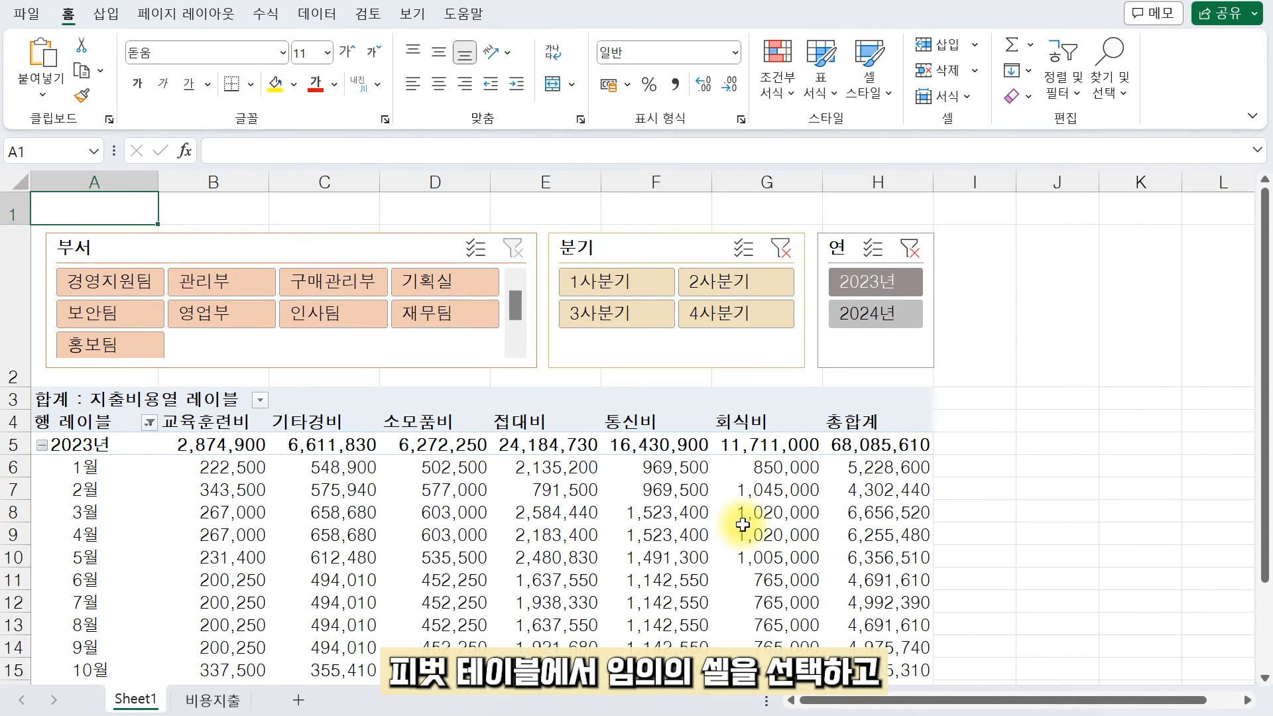
{"action": "left_click", "coordinate": [443, 524]}
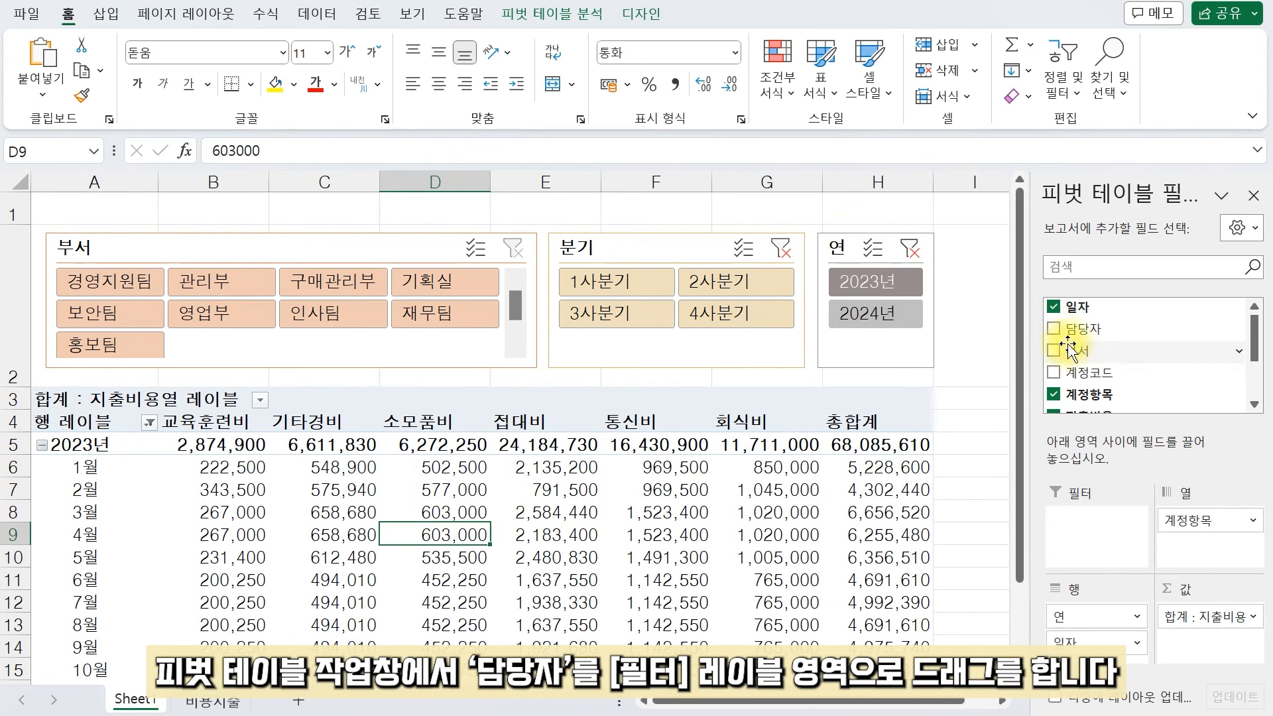
{"action": "left_click_drag", "start_coordinate": [1108, 339], "coordinate": [1075, 527]}
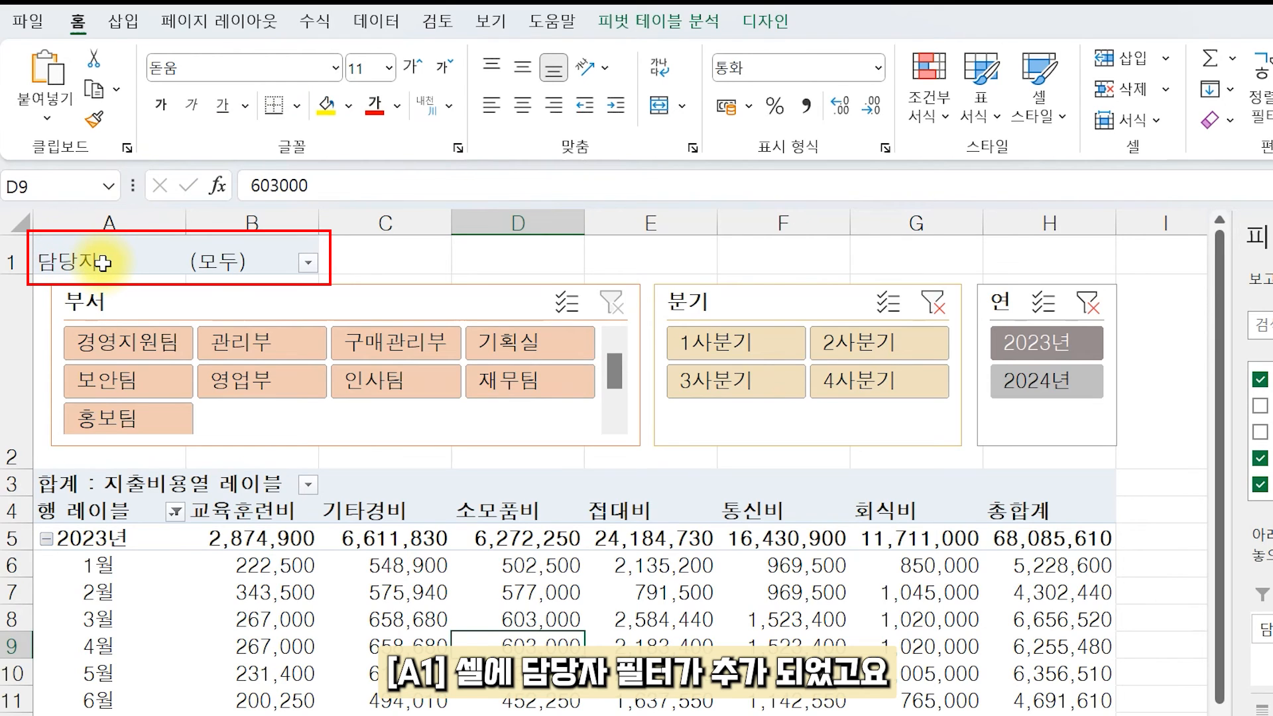
{"action": "left_click", "coordinate": [309, 264]}
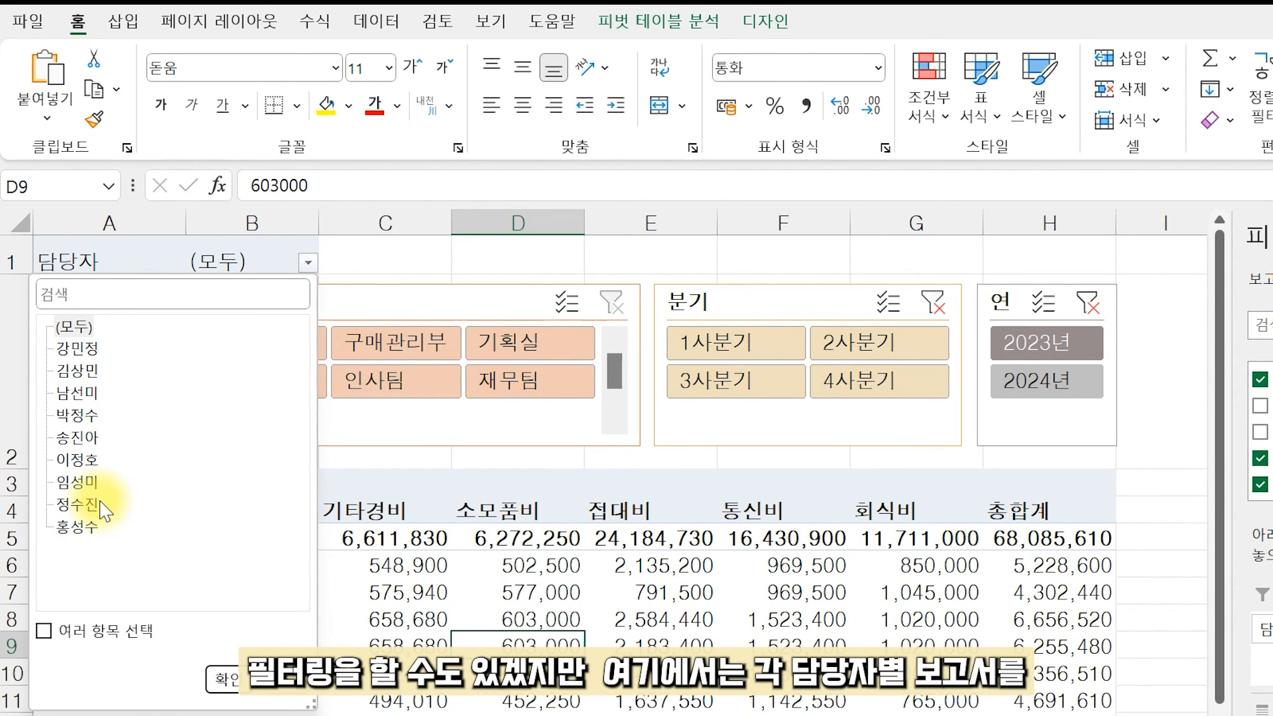
{"action": "left_click", "coordinate": [310, 264]}
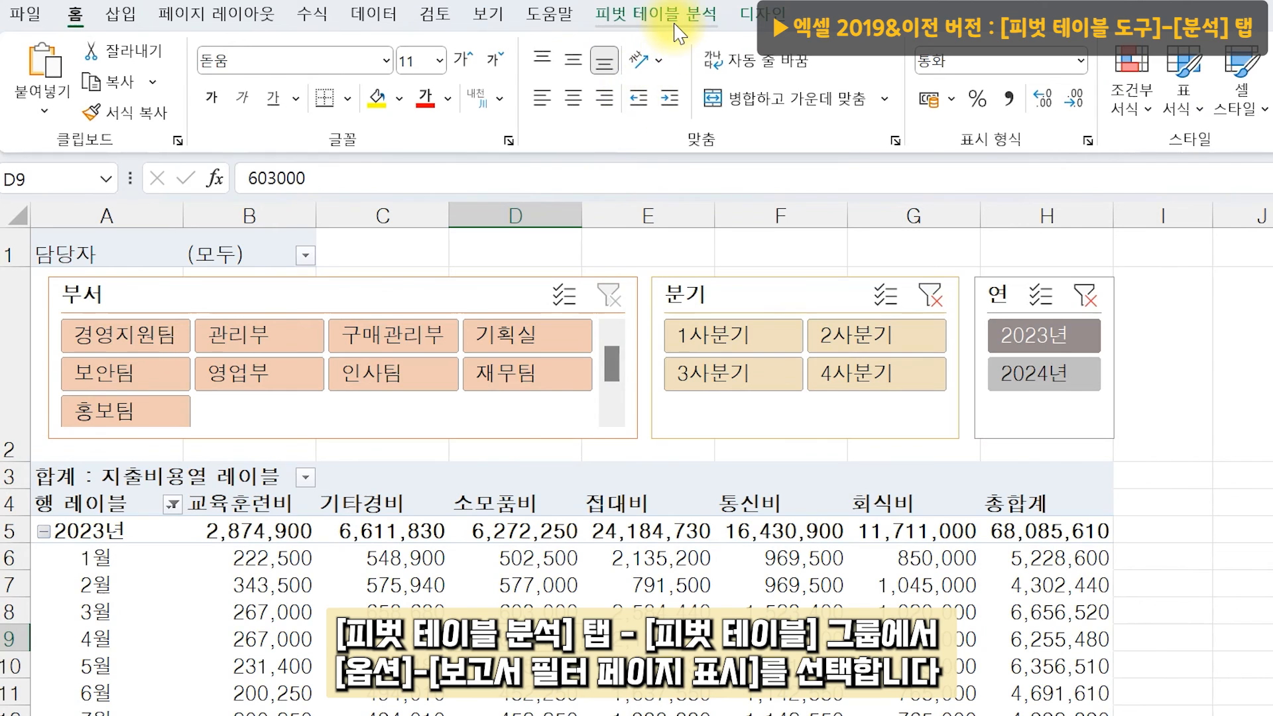
Generate a separate pivot table report sheet for each 담당자 with the report filter pages option (보고서 필터 페이지 표시)
{"action": "left_click", "coordinate": [552, 13]}
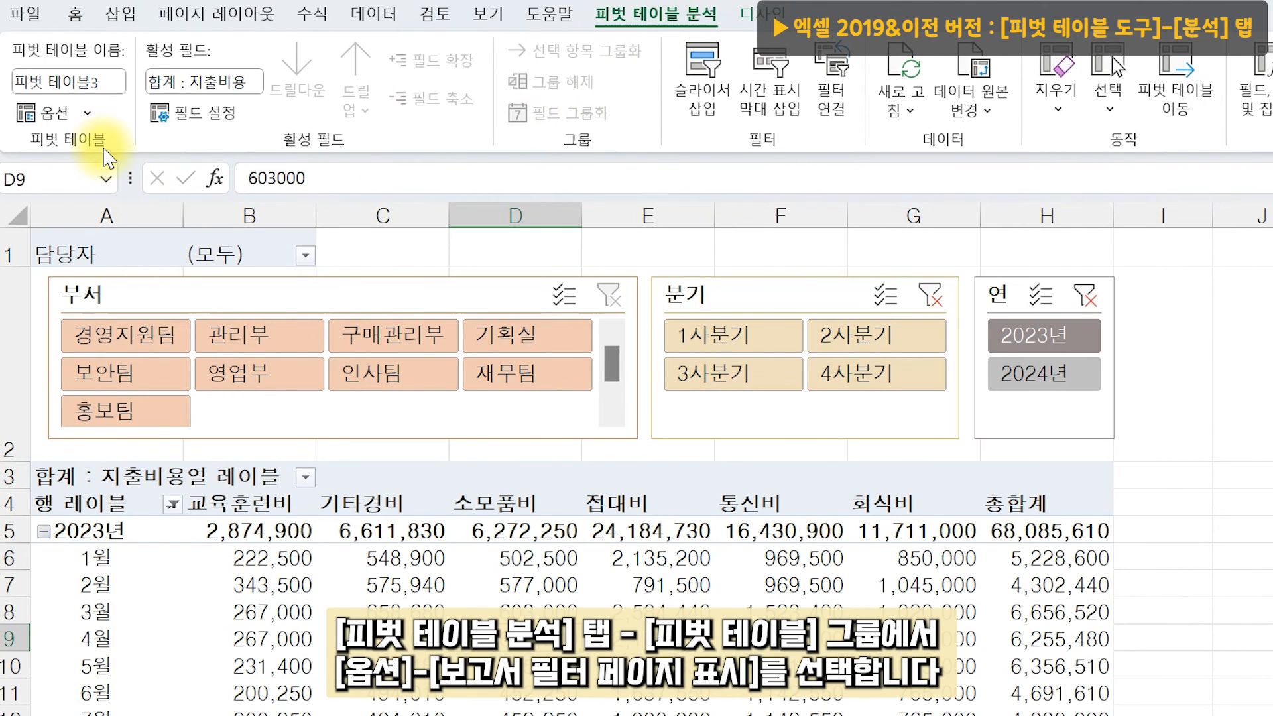
{"action": "left_click", "coordinate": [93, 116]}
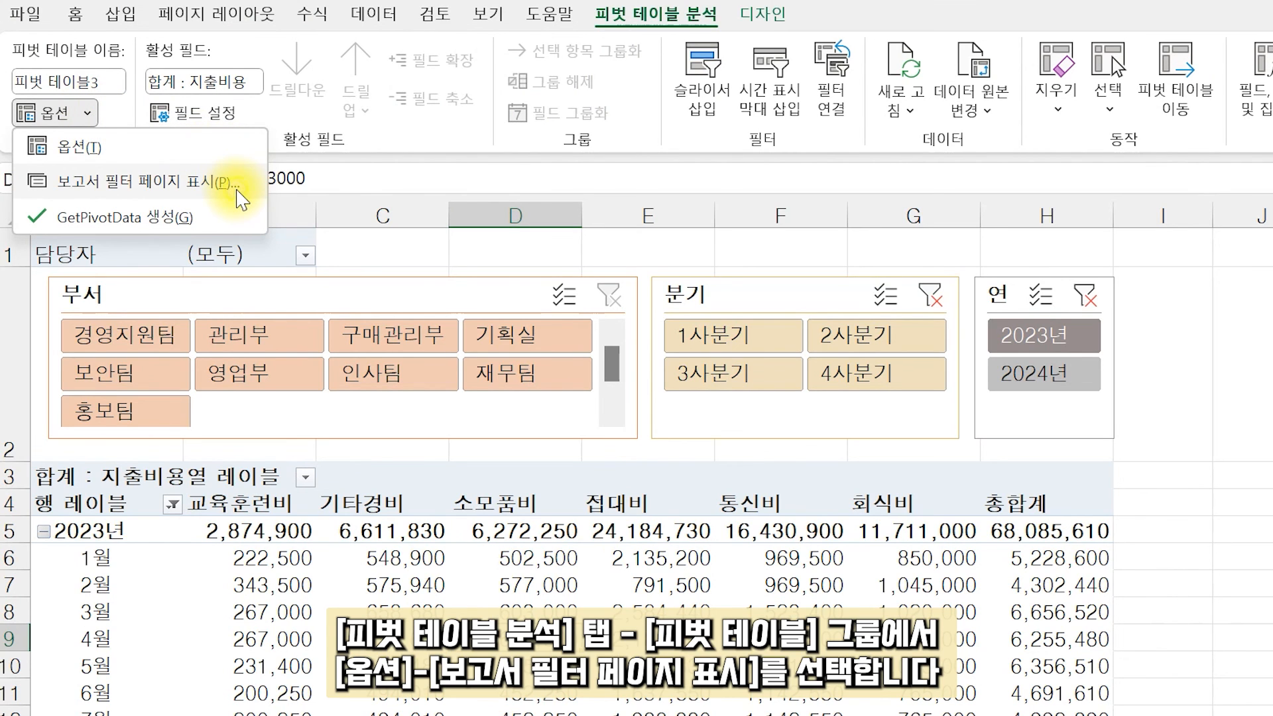
{"action": "left_click", "coordinate": [219, 181]}
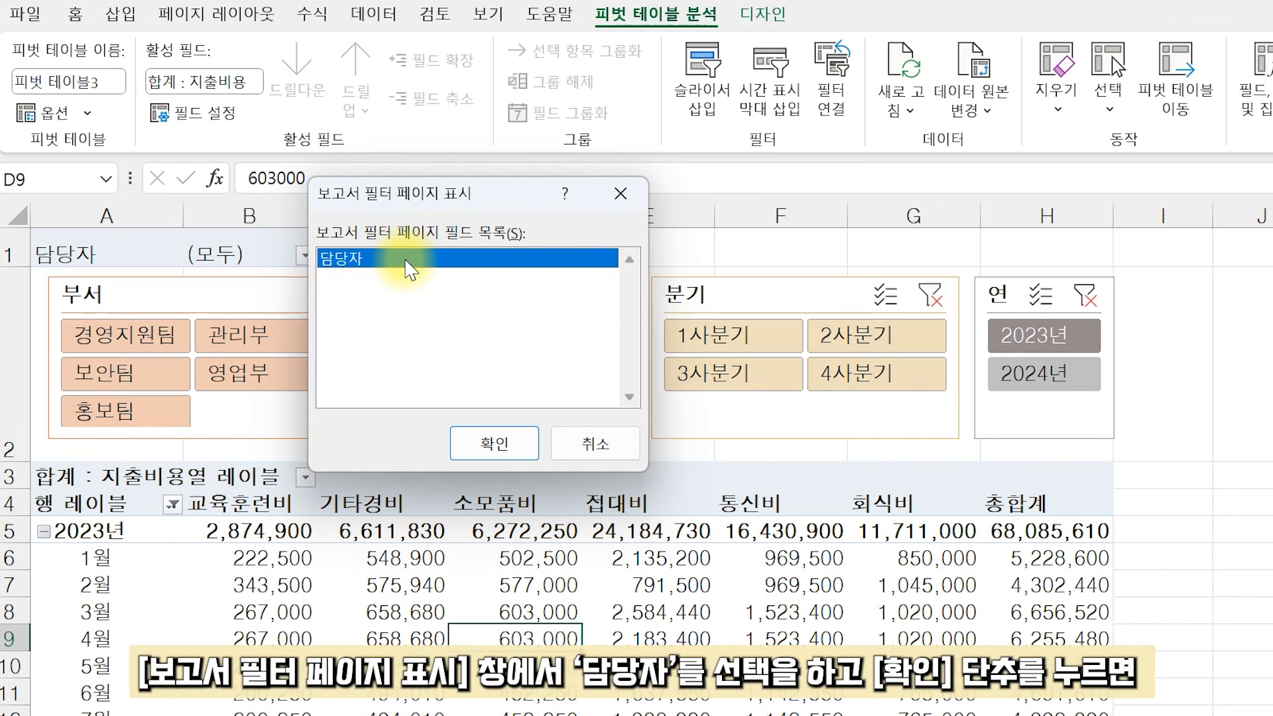
{"action": "left_click", "coordinate": [507, 446]}
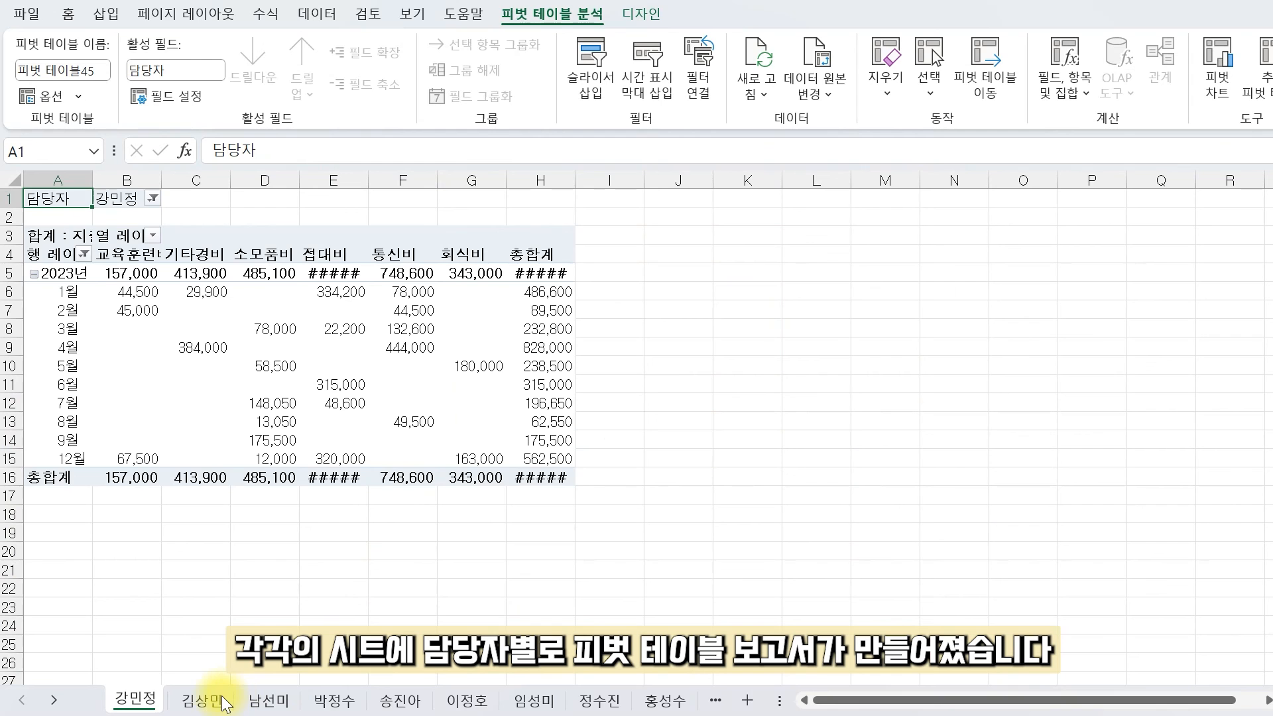
Look through several of the generated 담당자 report sheets and return to Sheet1
{"action": "left_click", "coordinate": [203, 700]}
{"action": "left_click", "coordinate": [286, 703]}
{"action": "left_click", "coordinate": [334, 703]}
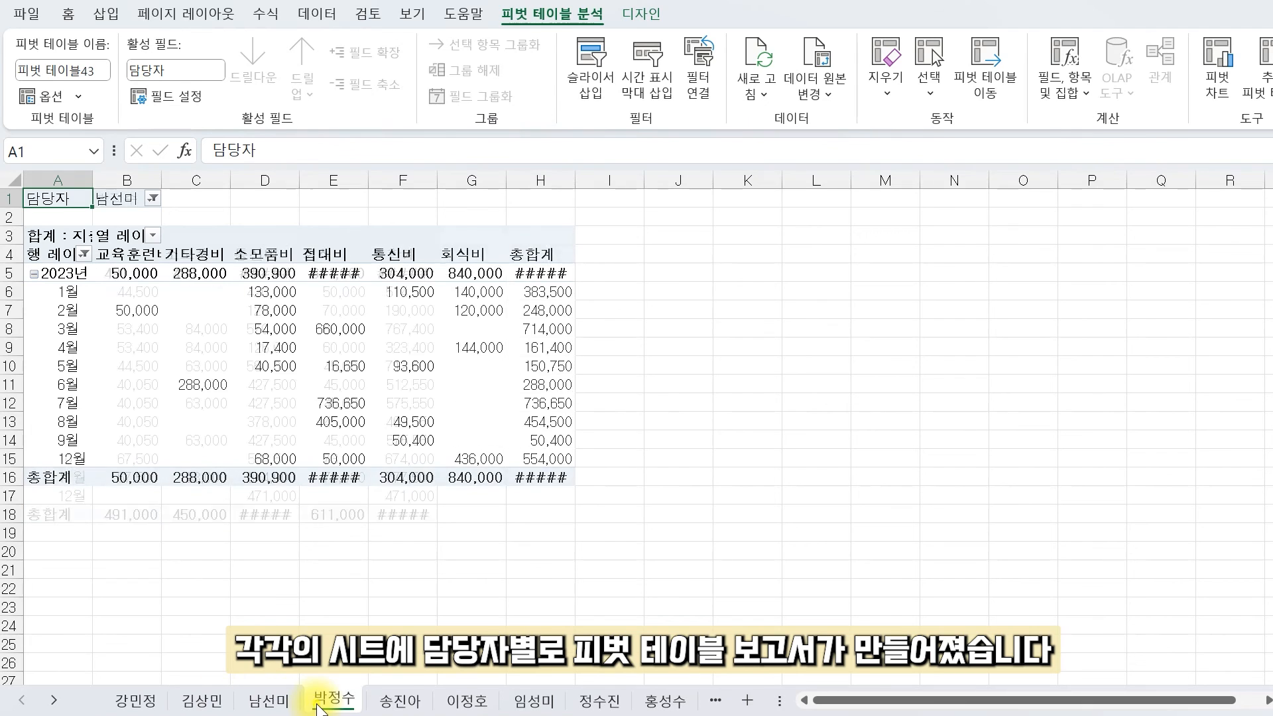
{"action": "left_click", "coordinate": [403, 704]}
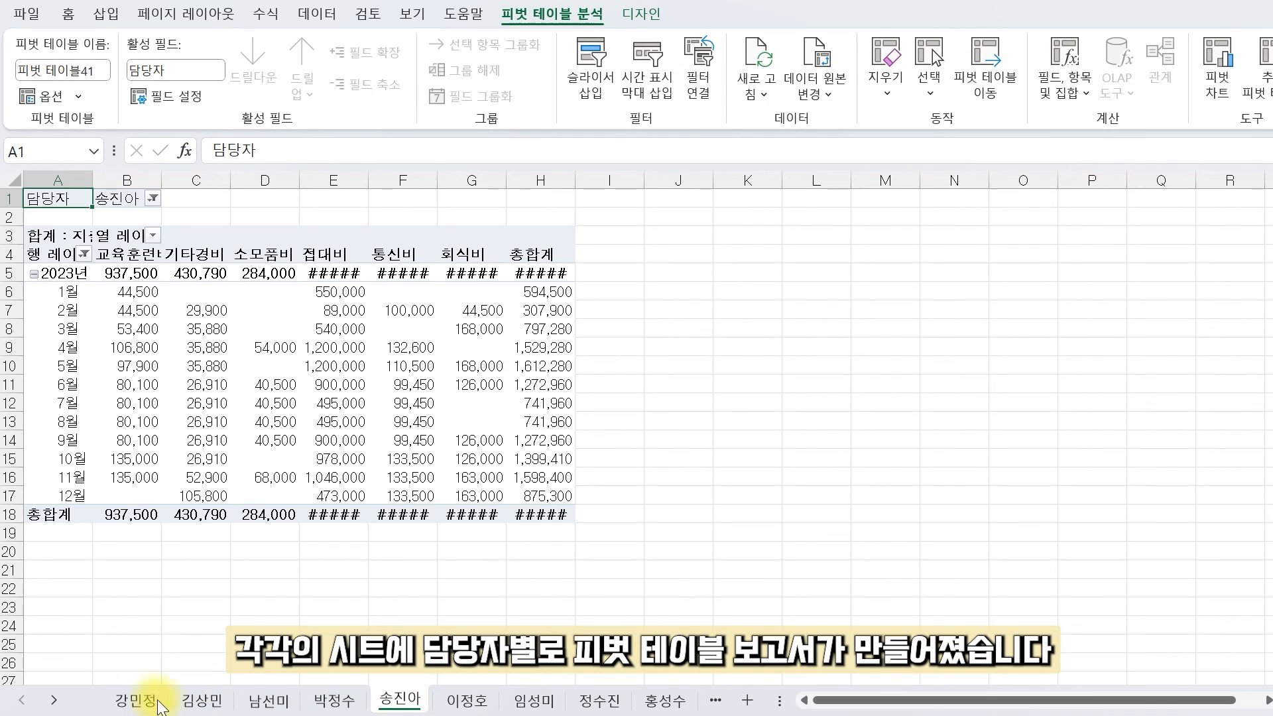
{"action": "left_click", "coordinate": [55, 701]}
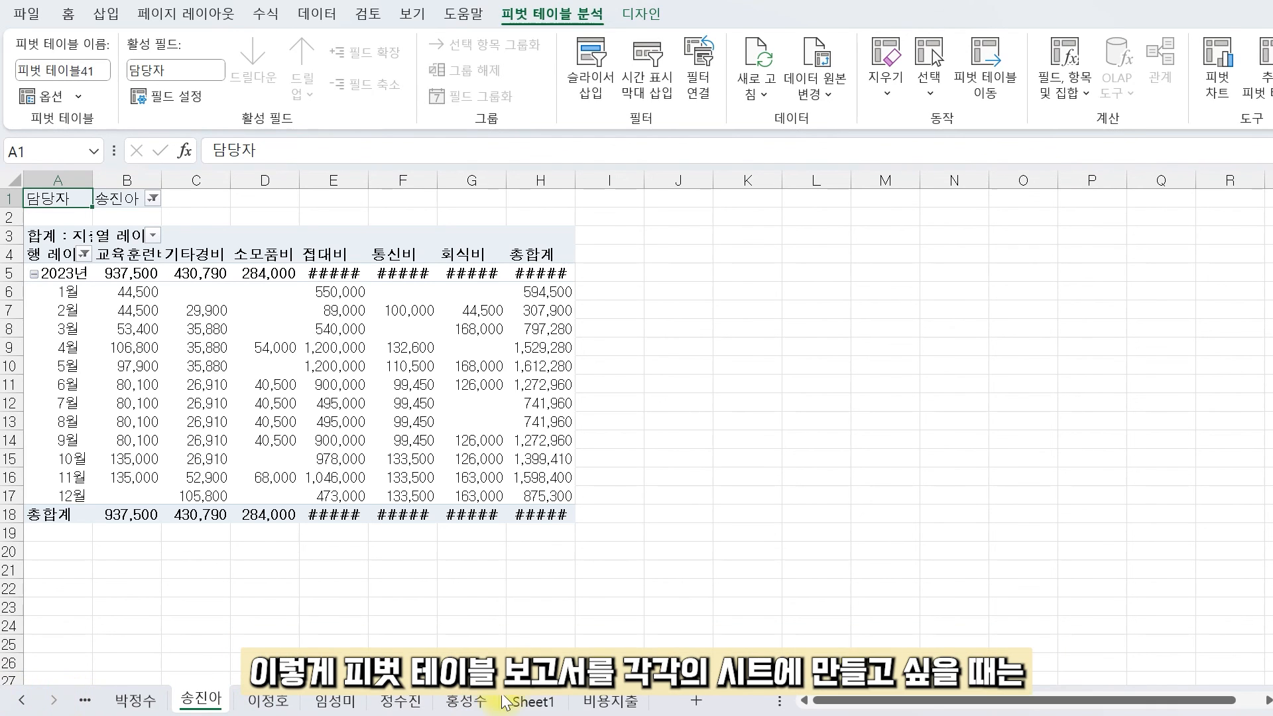
{"action": "left_click", "coordinate": [532, 703]}
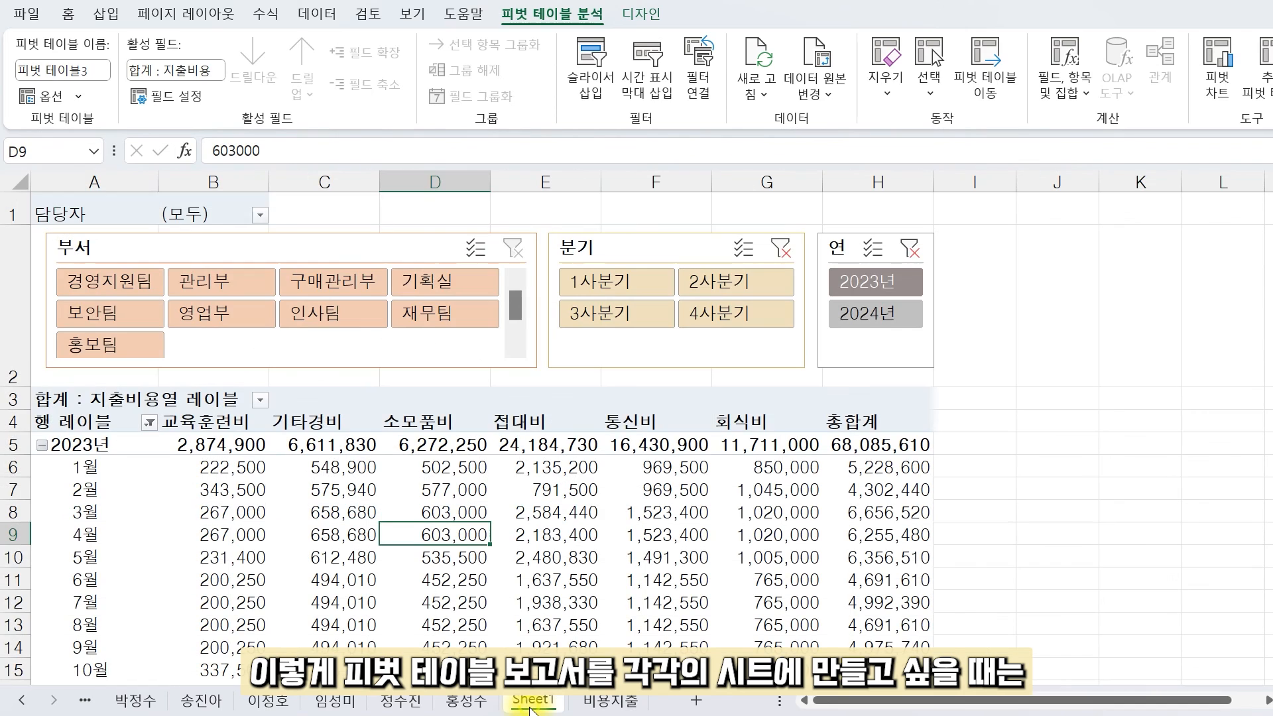